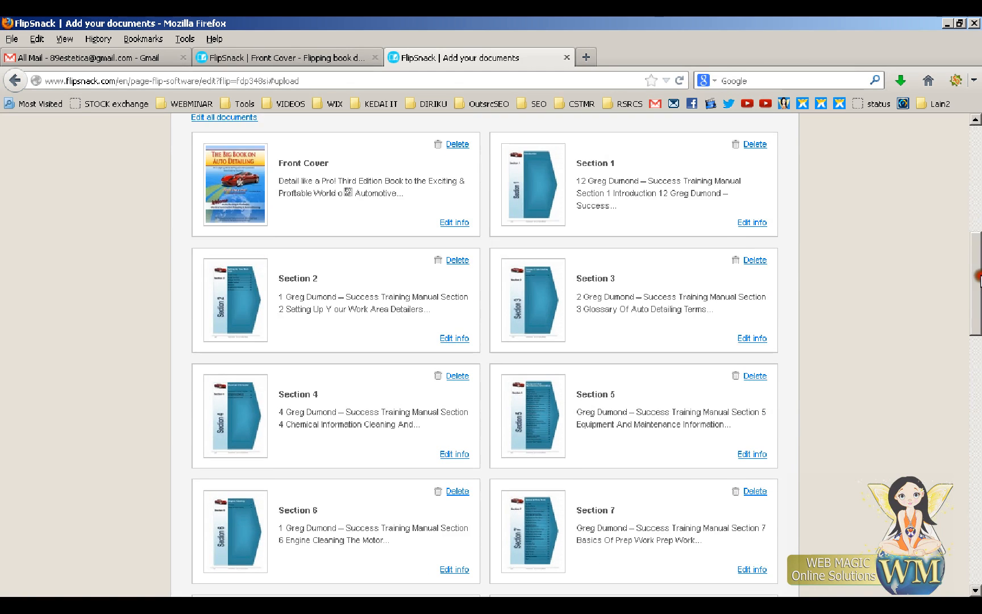
Step: Try moving the Section 2 document ahead of Section 1, and put Section 1 back directly after the Front Cover
left_click(276, 260)
left_click_drag(570, 201, 577, 170)
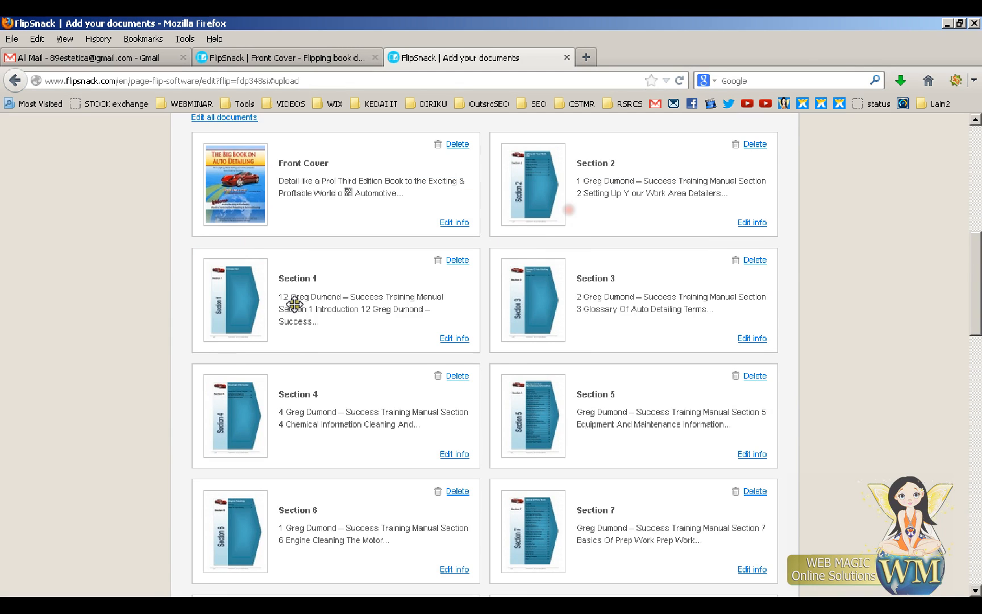
left_click_drag(294, 305, 504, 190)
Step: Review the order of the uploaded documents through Section 21 and continue to the Customize stage
scroll(575, 335, "down", 5)
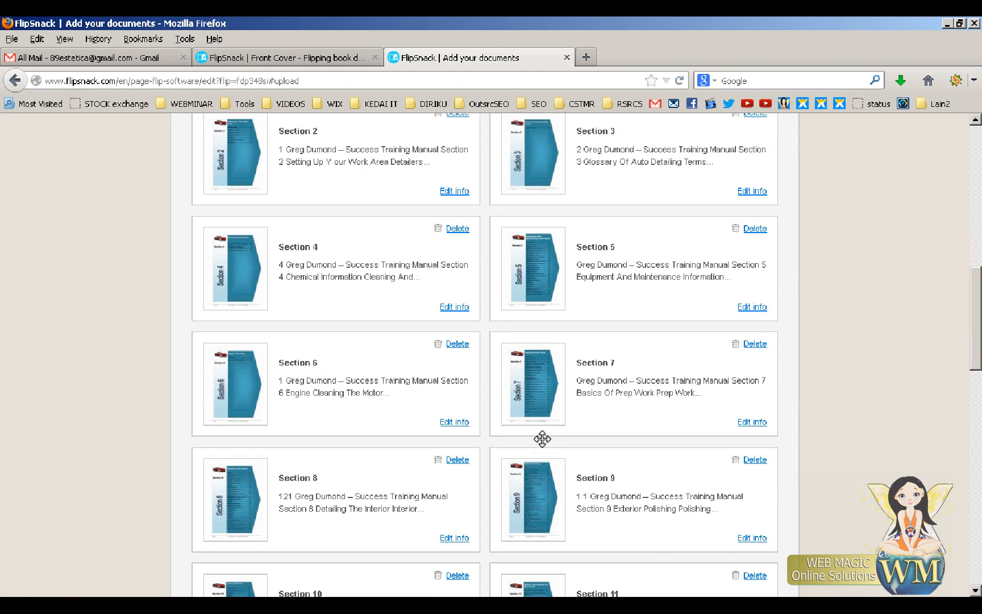
scroll(544, 444, "down", 3)
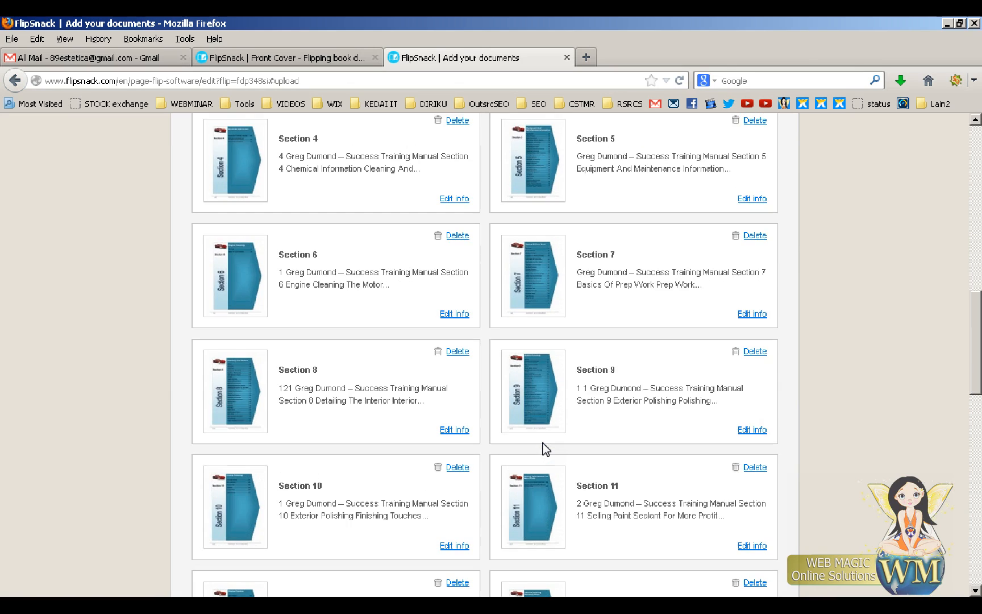
scroll(545, 449, "down", 5)
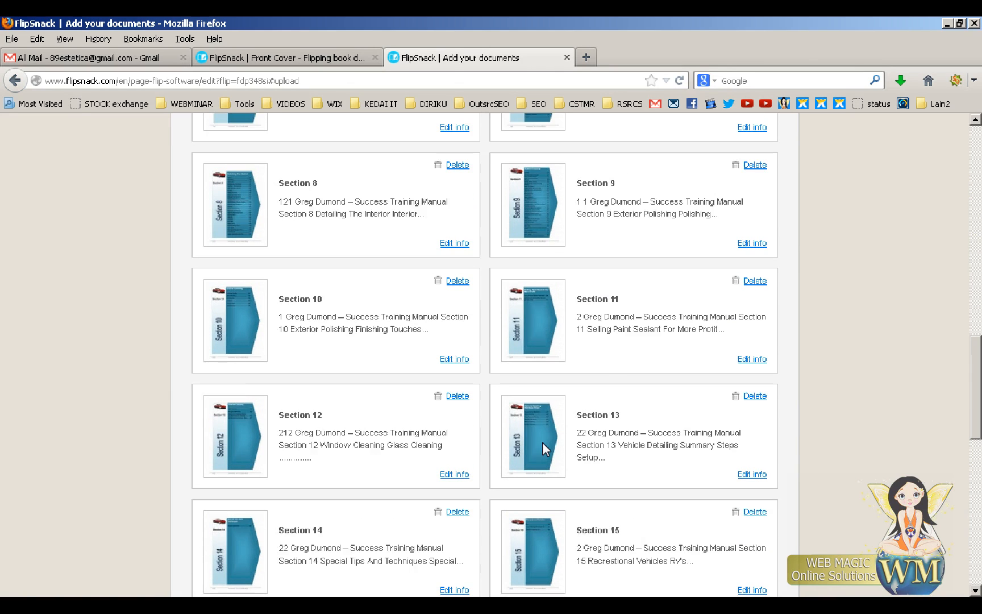
scroll(813, 425, "down", 15)
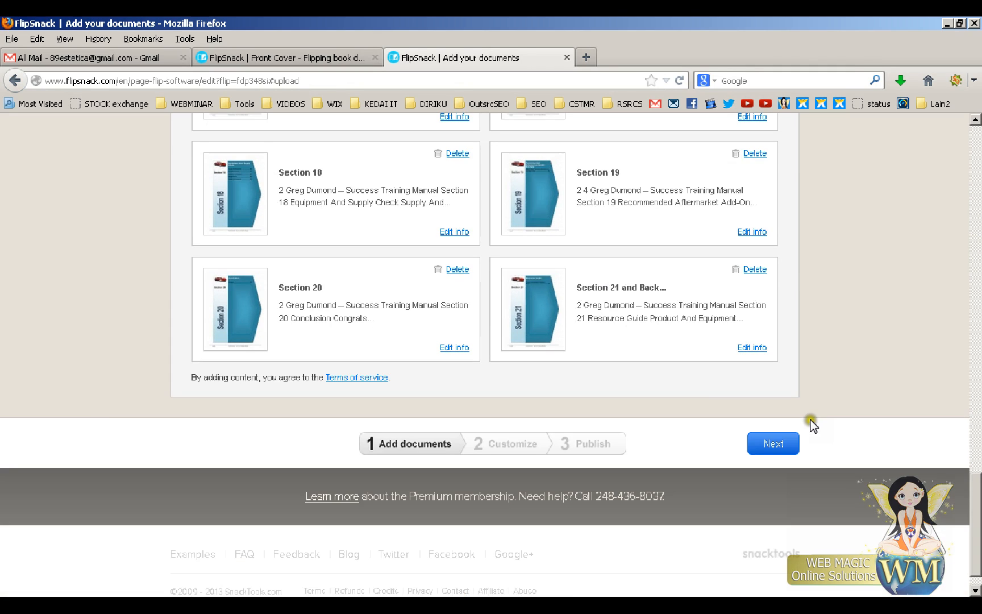
left_click(772, 445)
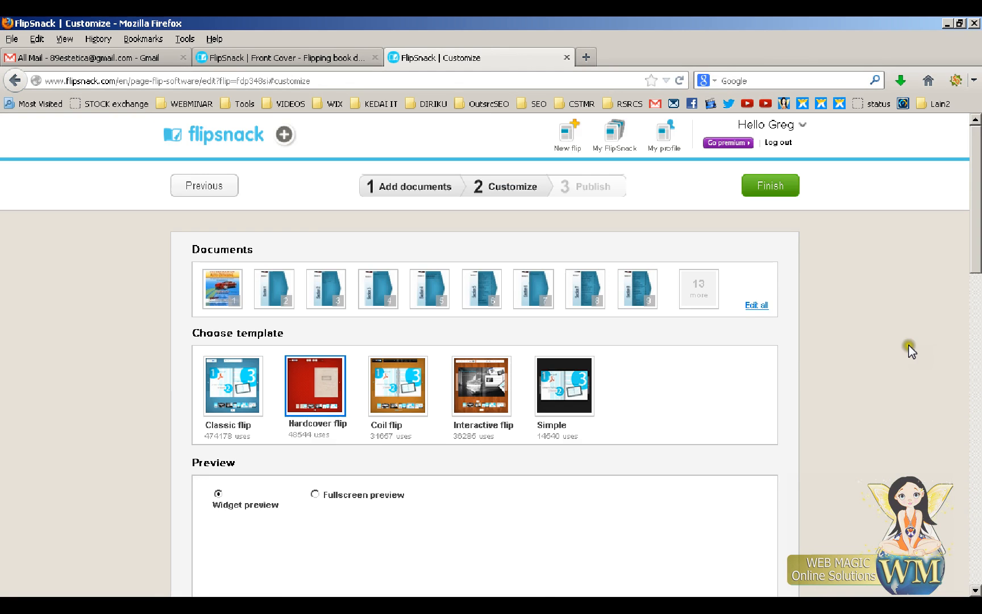
Step: In the fullscreen preview, advance the document shelf one page and select Section 2 and Section 3
scroll(512, 346, "down", 2)
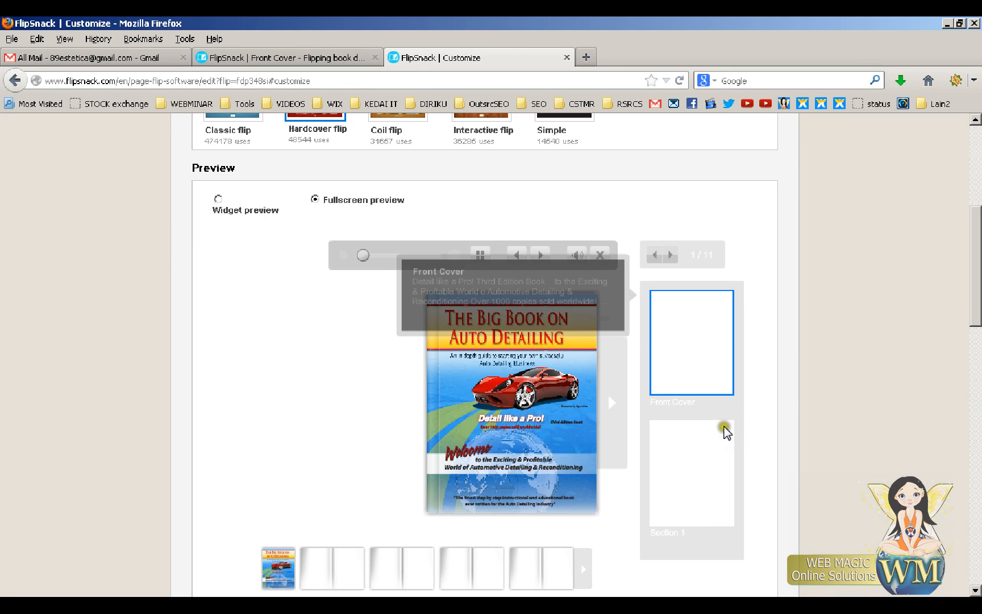
left_click(673, 251)
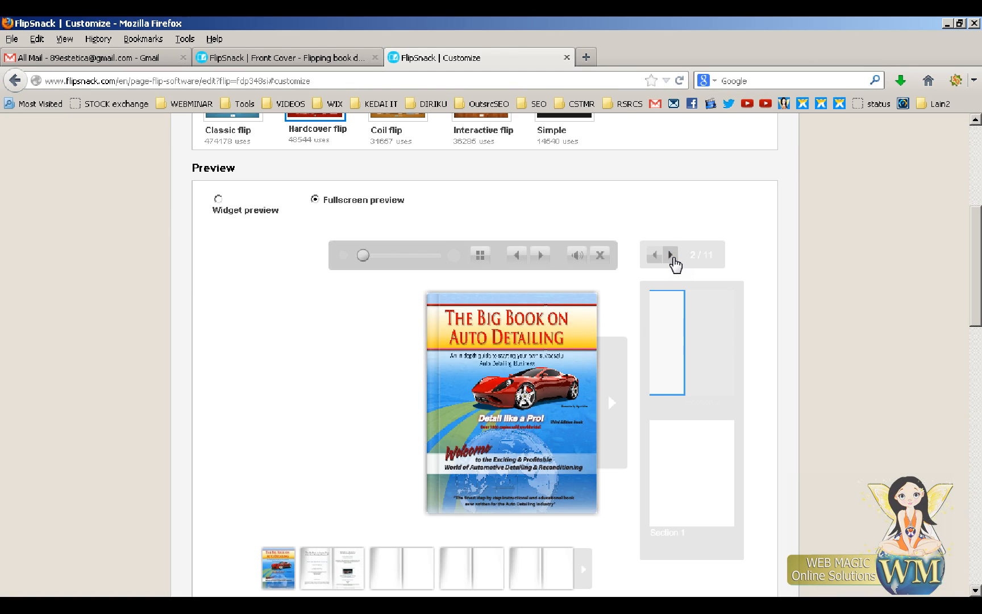
left_click(676, 328)
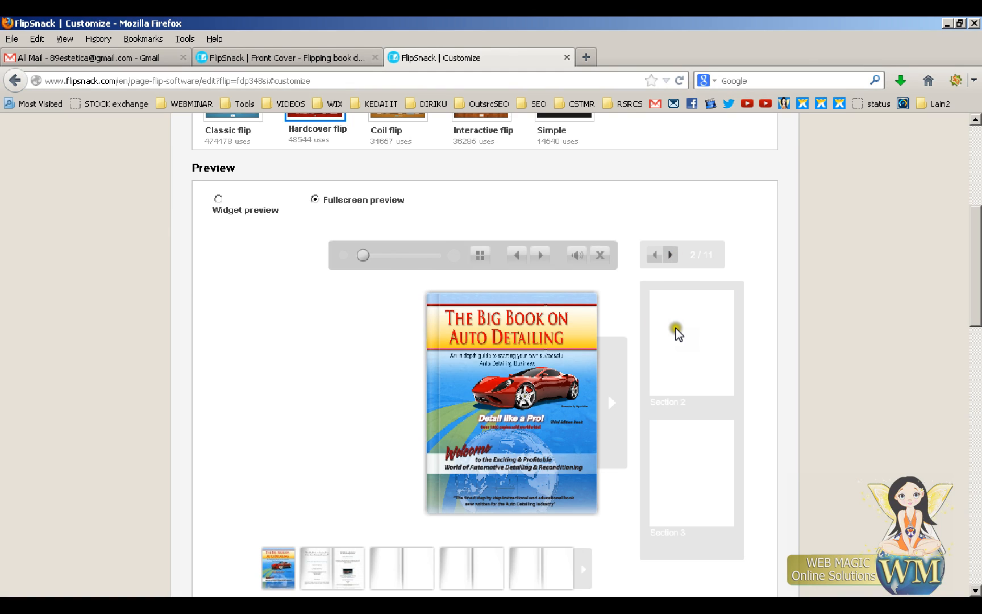
mouse_move(676, 328)
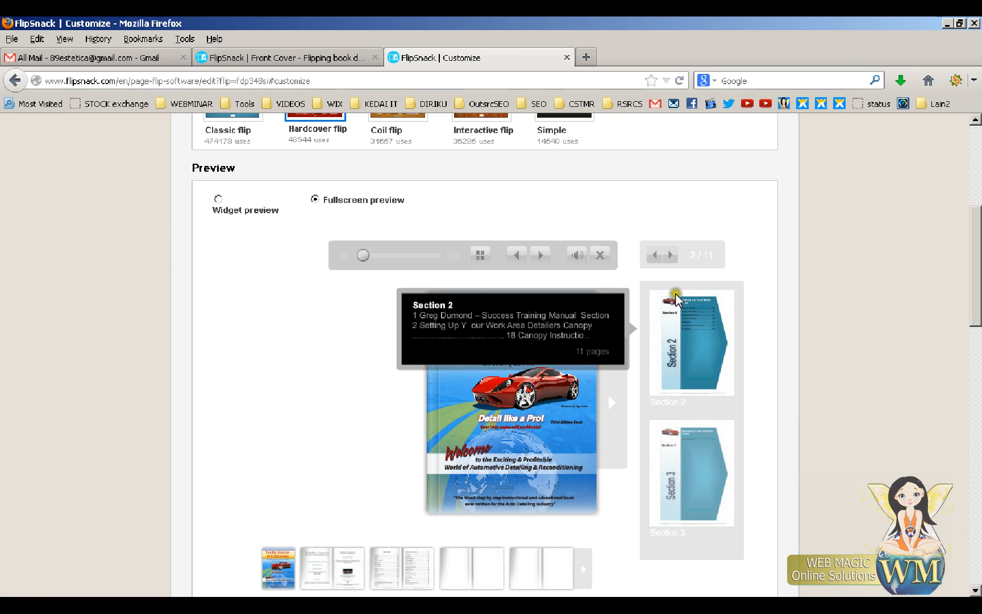
left_click(686, 347)
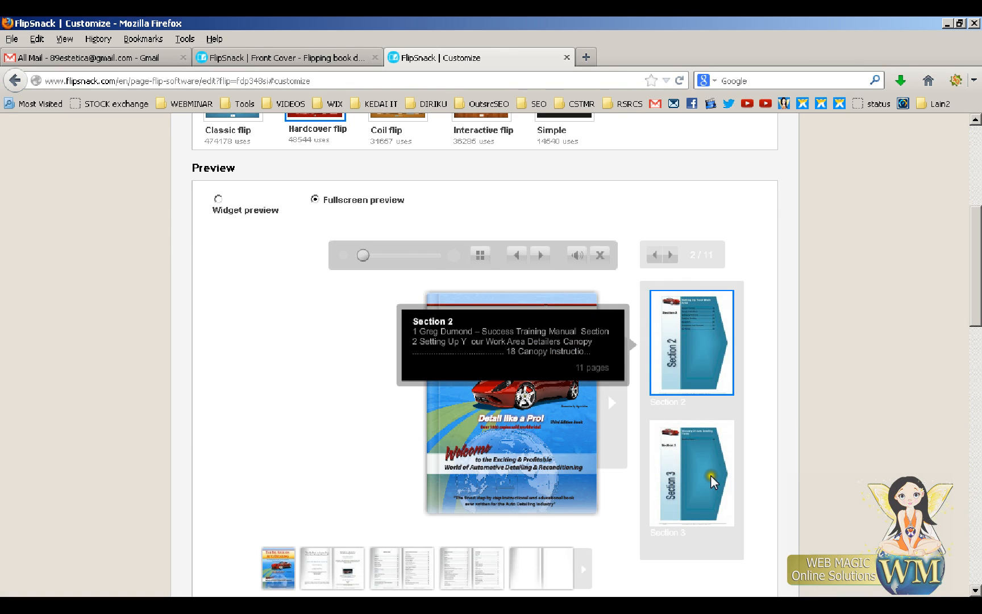
left_click(677, 474)
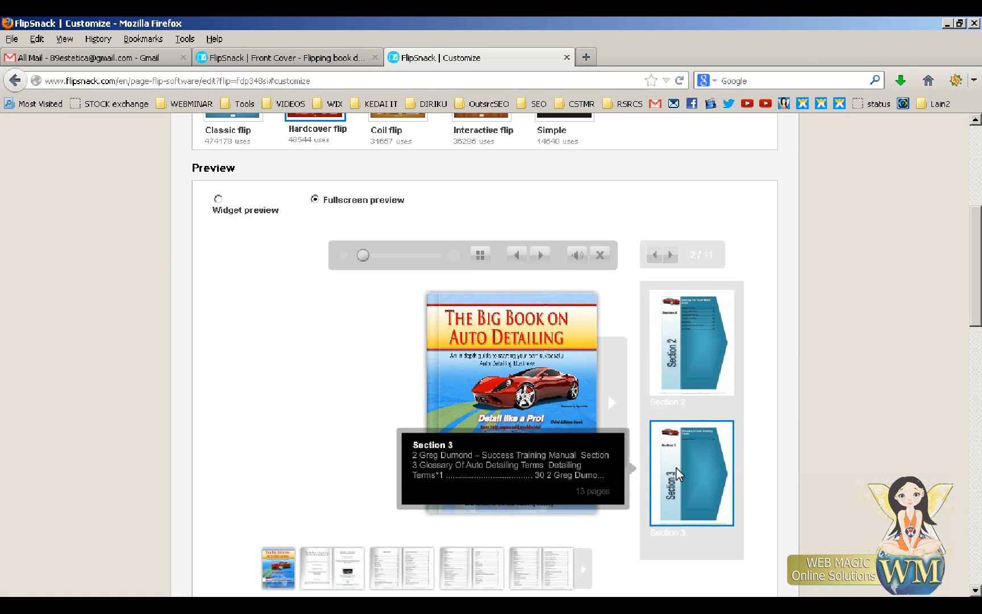
Step: Page the preview's document shelf through to its end and select Section 21 and Back Cover
left_click(669, 259)
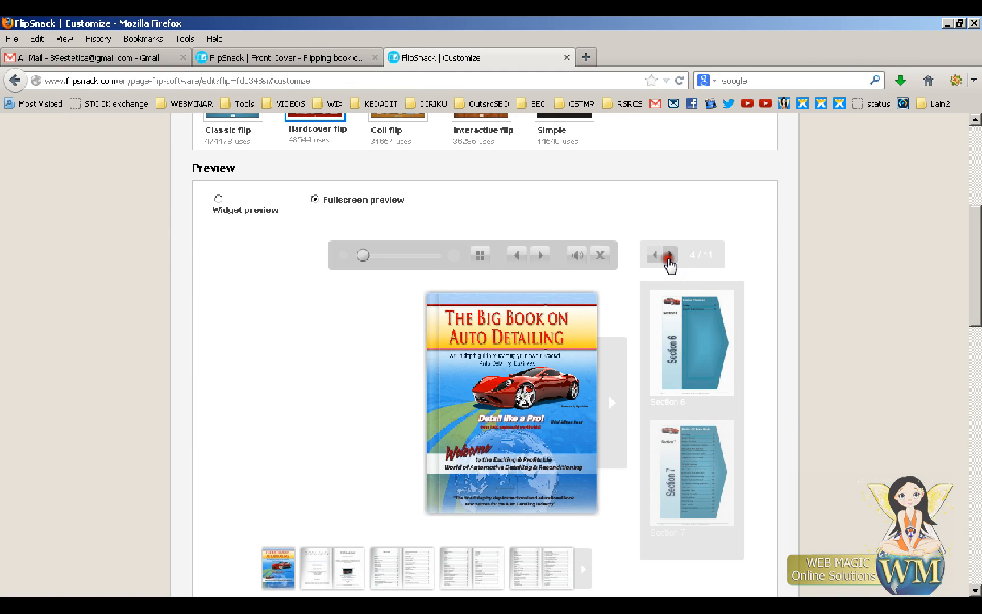
left_click(669, 258)
left_click(669, 258)
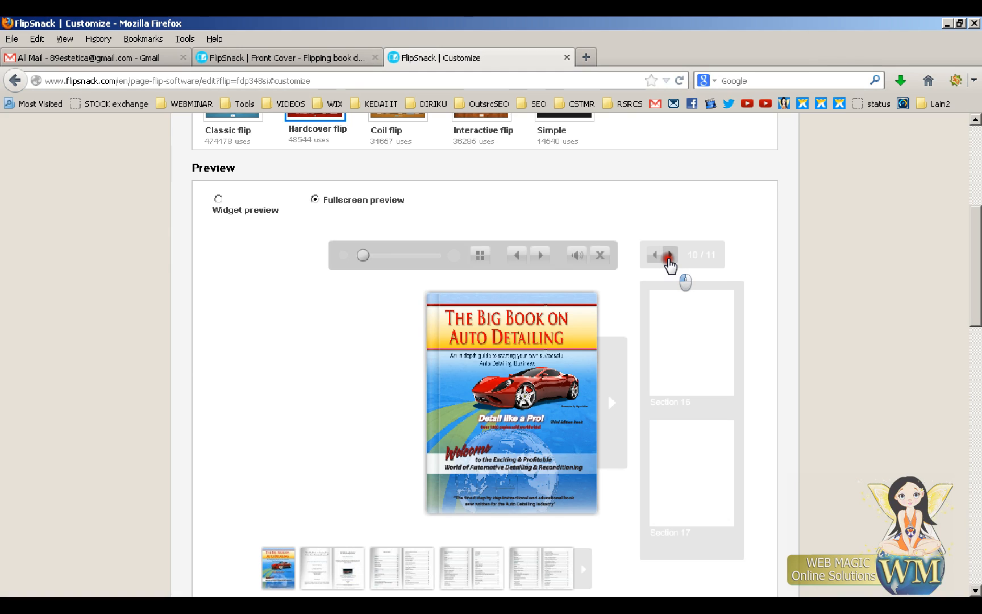
left_click(669, 259)
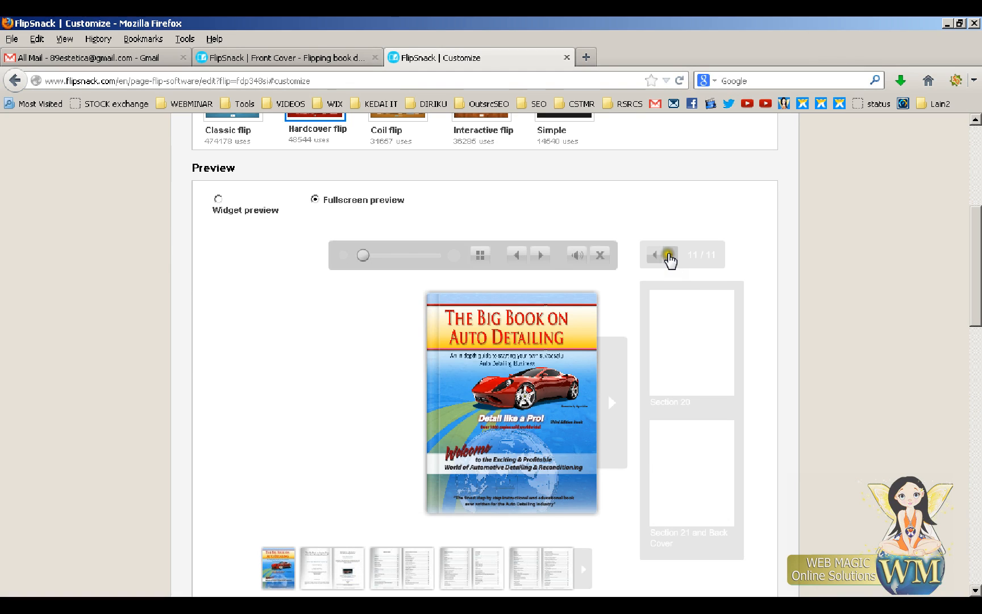
left_click(672, 256)
left_click(671, 257)
left_click(670, 257)
left_click(661, 445)
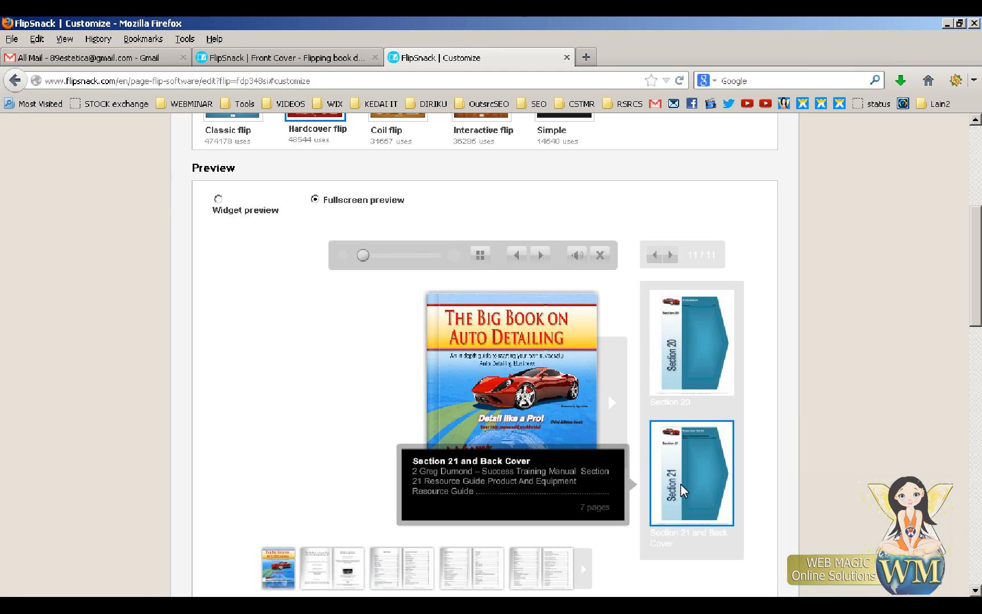
left_click(689, 471)
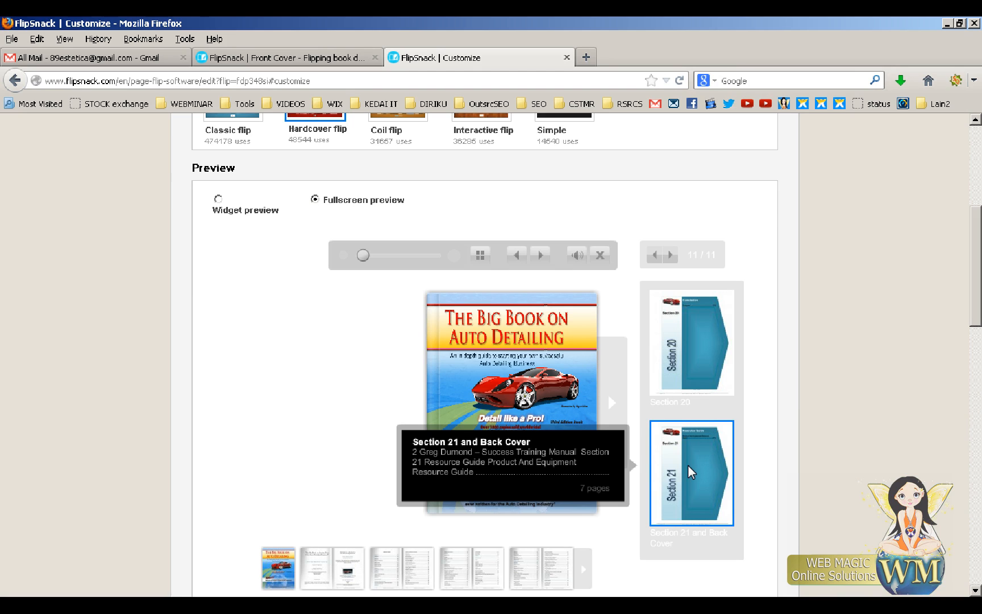
Step: Try the Shelf widget type in the settings, compare it in the preview, and switch back to Classic widget
scroll(689, 472, "up", 2)
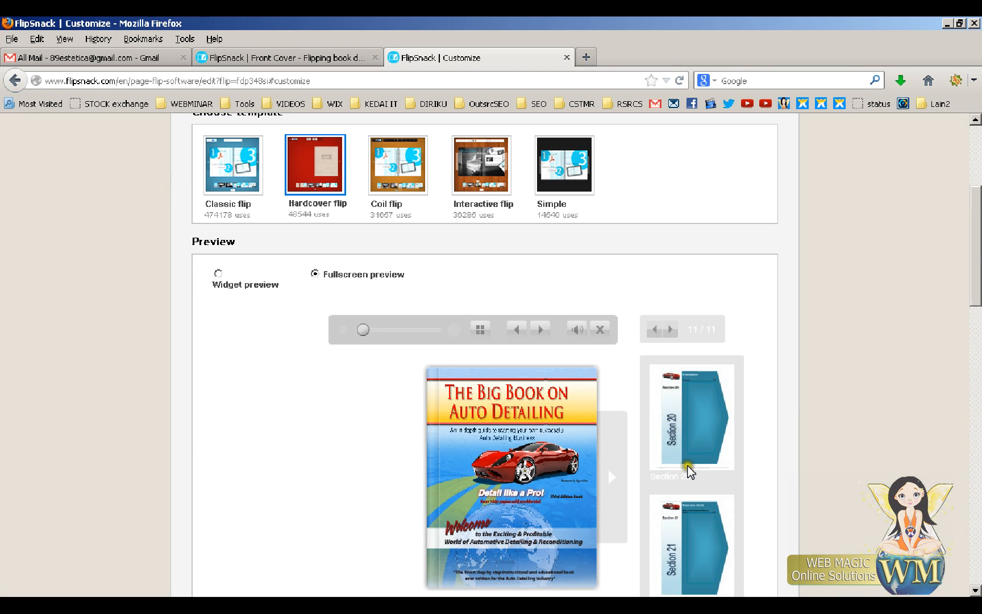
scroll(690, 470, "down", 2)
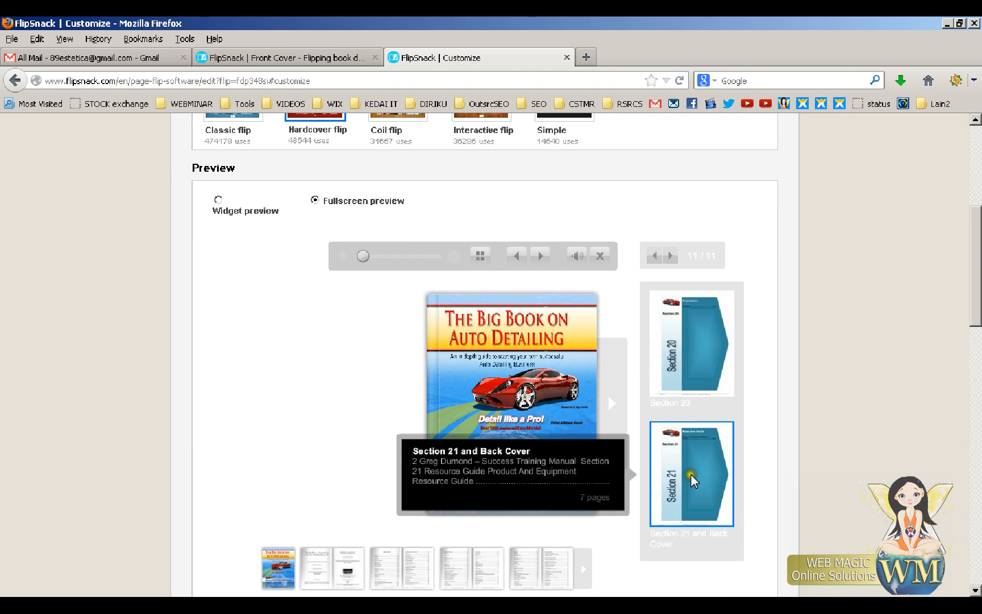
scroll(691, 481, "down", 2)
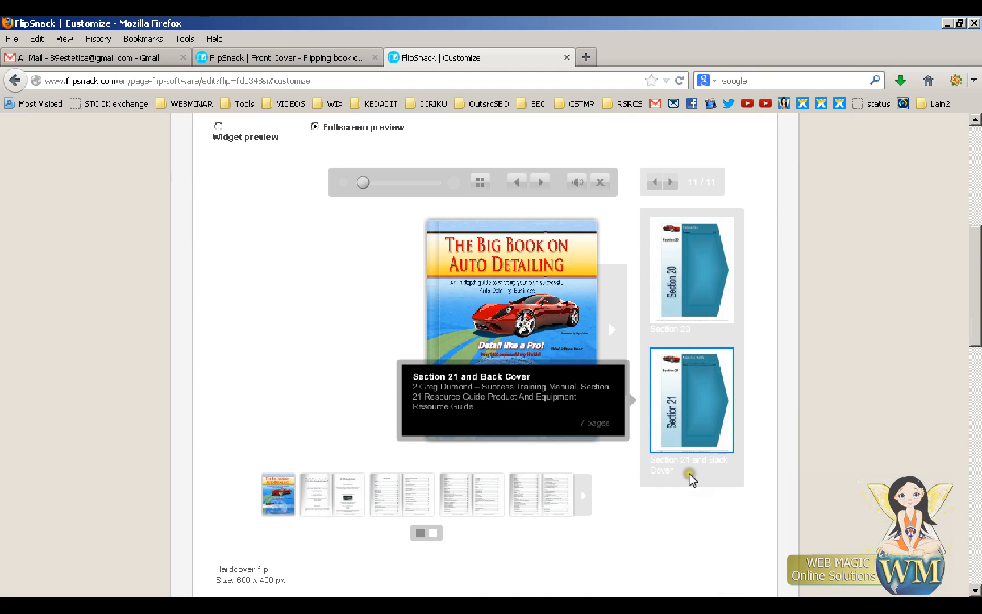
scroll(689, 478, "down", 6)
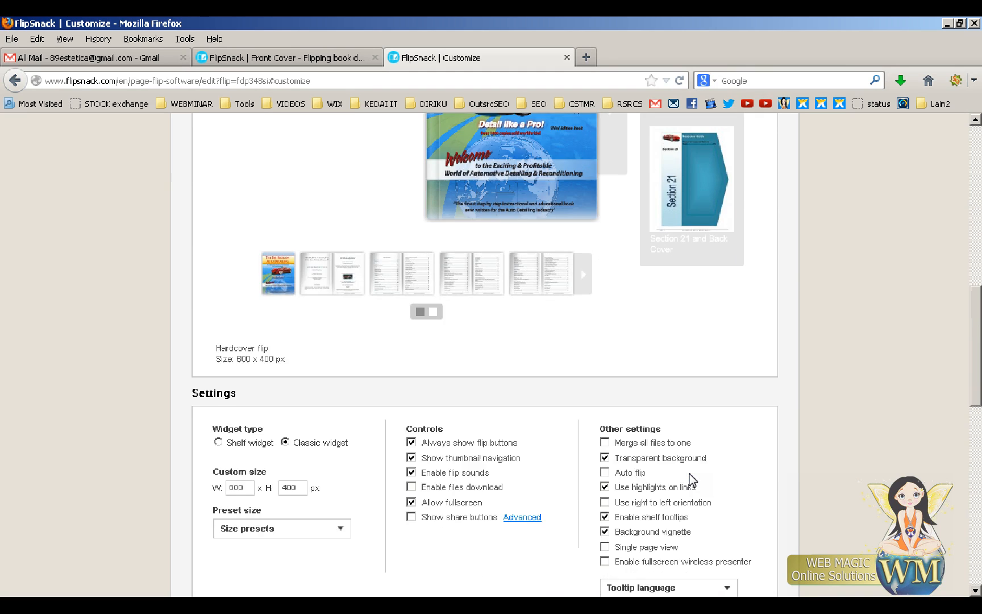
scroll(691, 480, "down", 1)
scroll(318, 404, "down", 4)
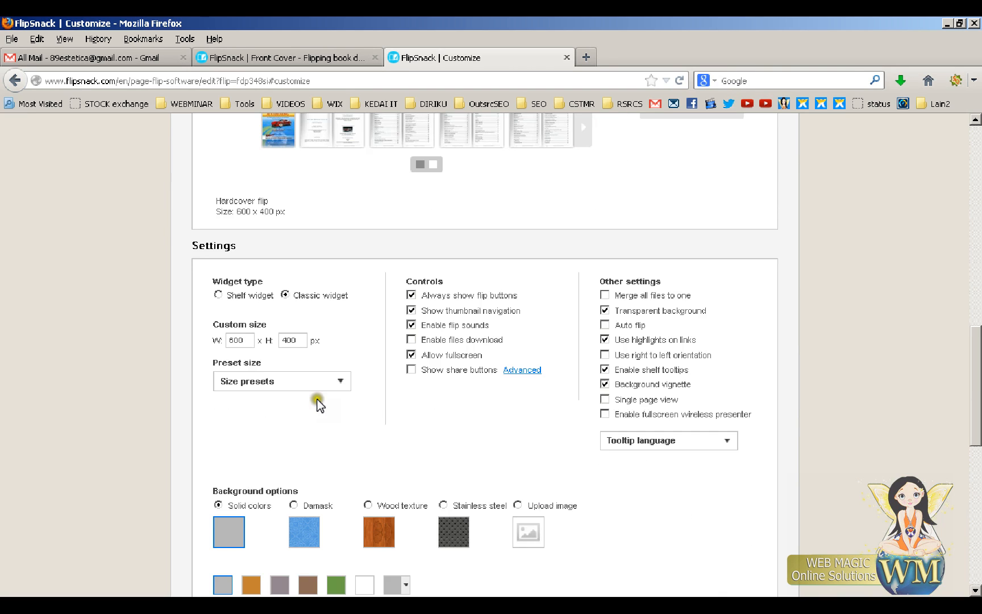
left_click(219, 296)
scroll(495, 318, "up", 6)
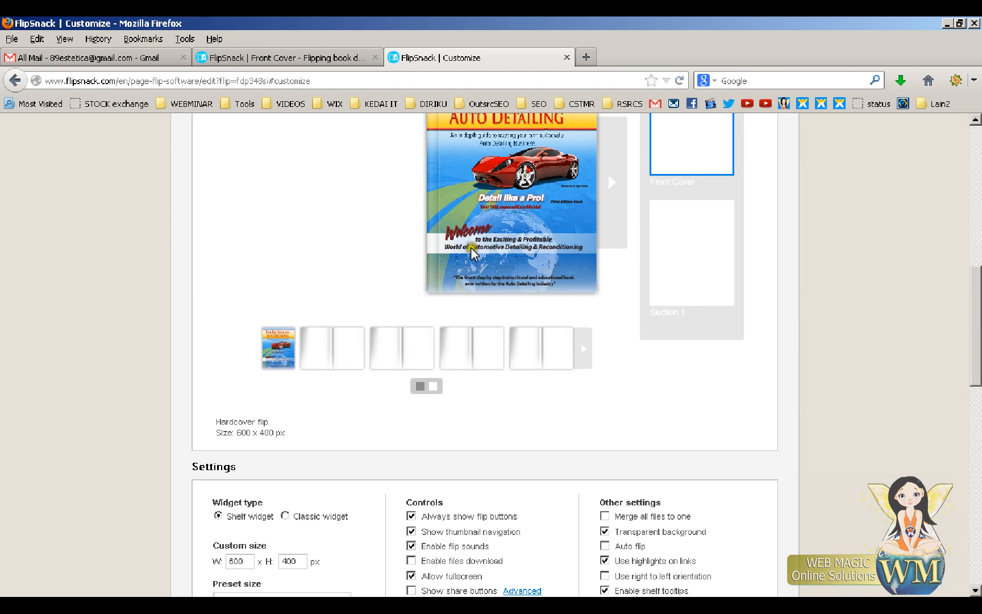
scroll(472, 253, "up", 4)
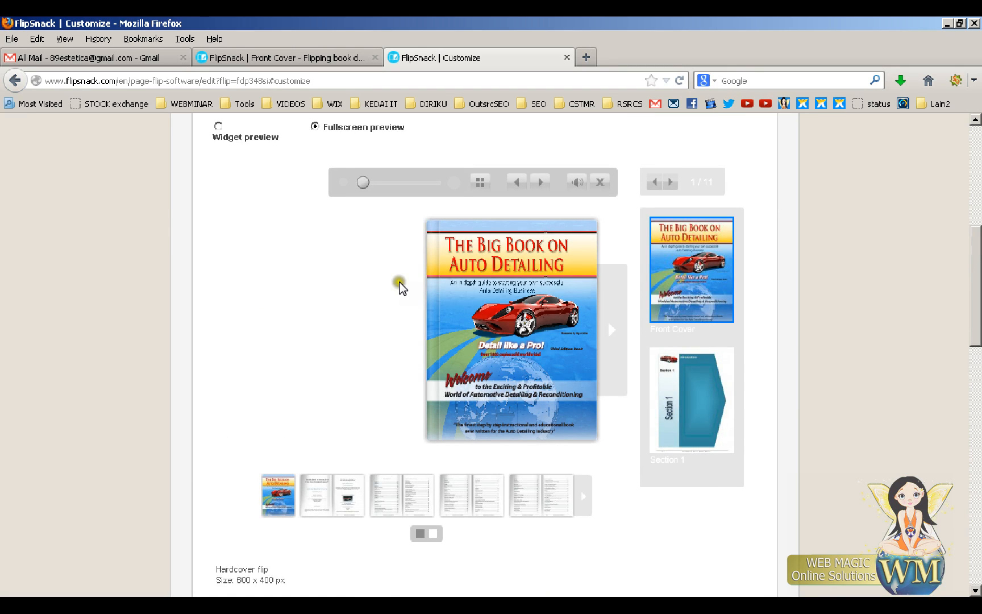
scroll(497, 344, "down", 2)
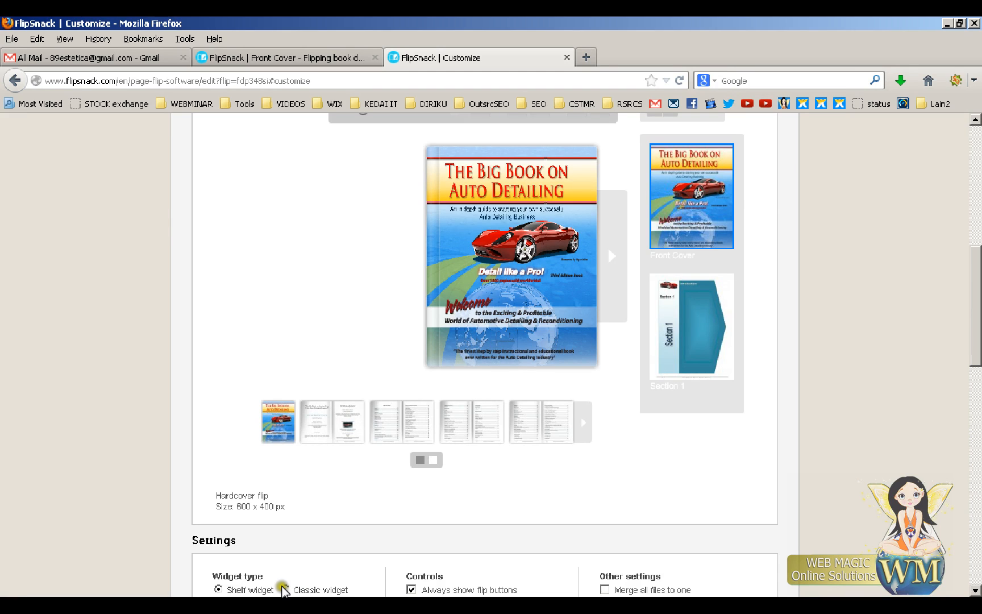
left_click(285, 589)
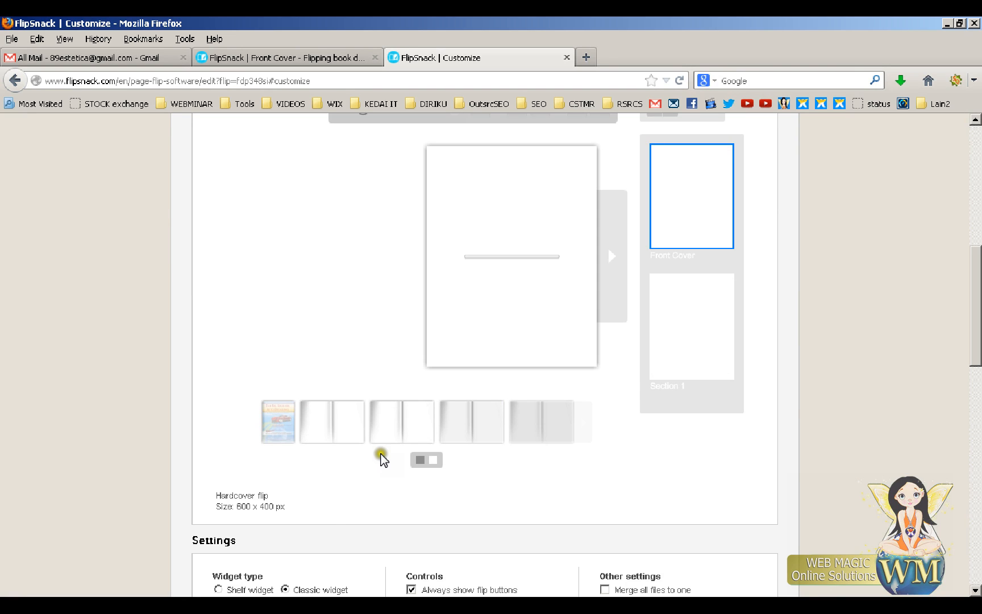
scroll(235, 548, "down", 4)
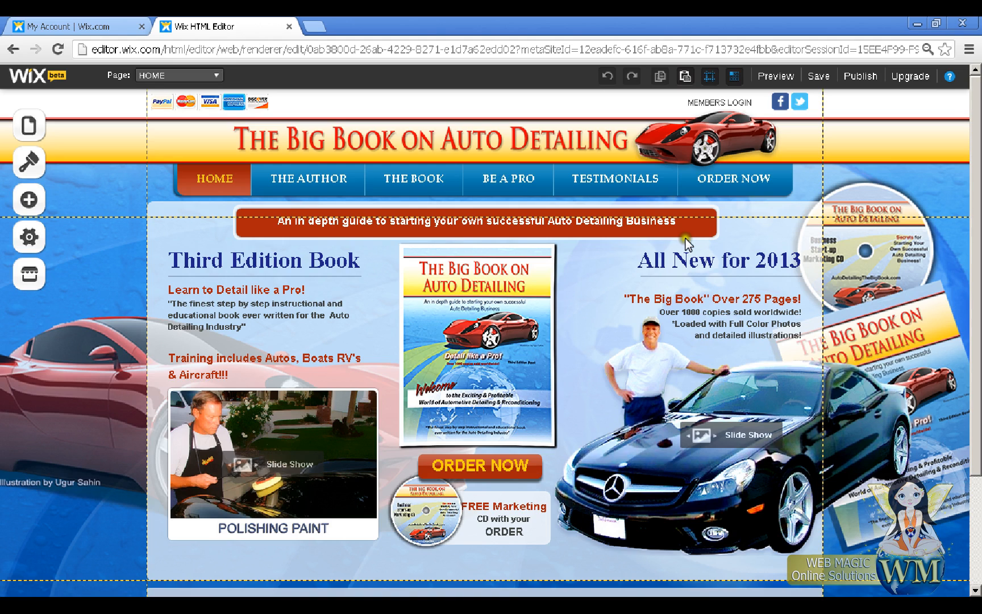
Step: Switch to the Wix editor, open the Read Online page, and find its embedded flipbook
left_click(214, 78)
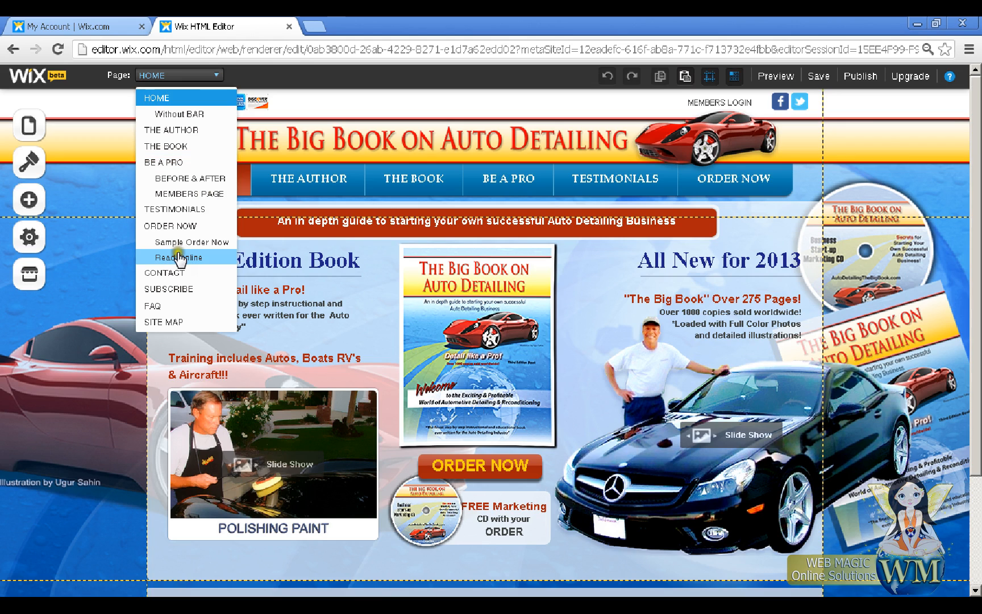
left_click(179, 257)
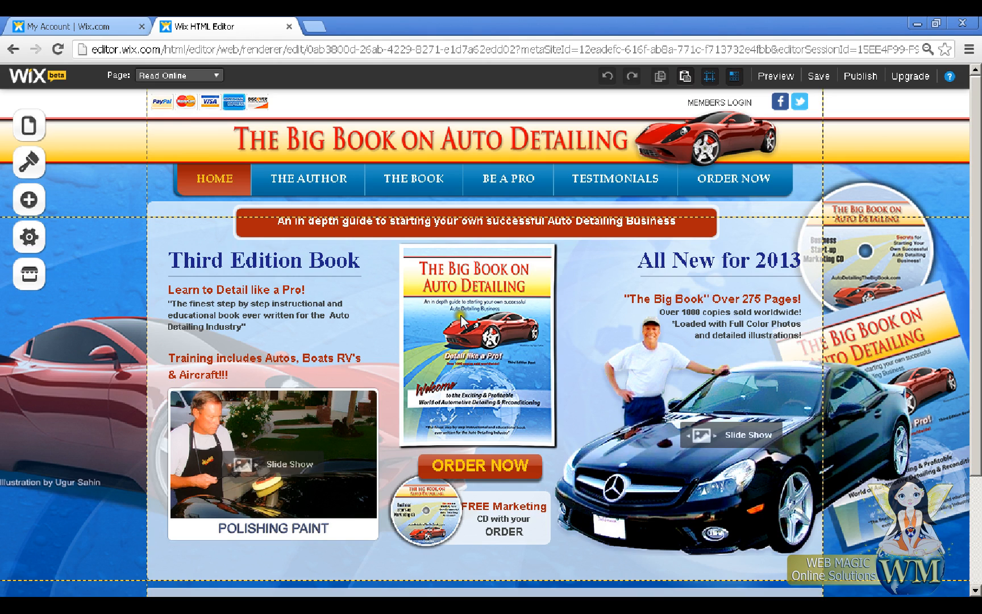
scroll(462, 321, "down", 5)
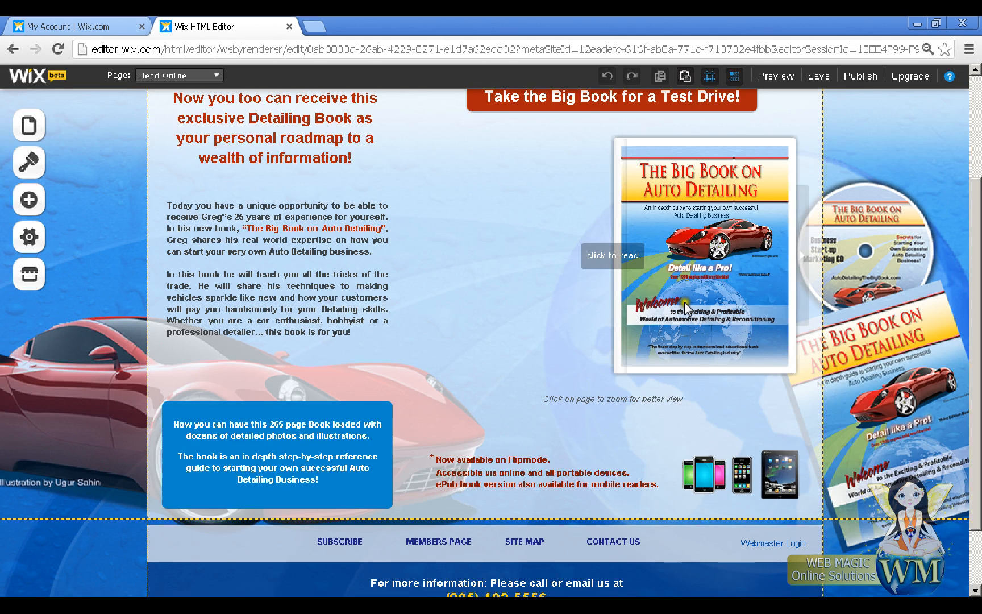
Step: In the flipbook element's HTML settings, choose HTML code as the mode and check the element's width
left_click(117, 224)
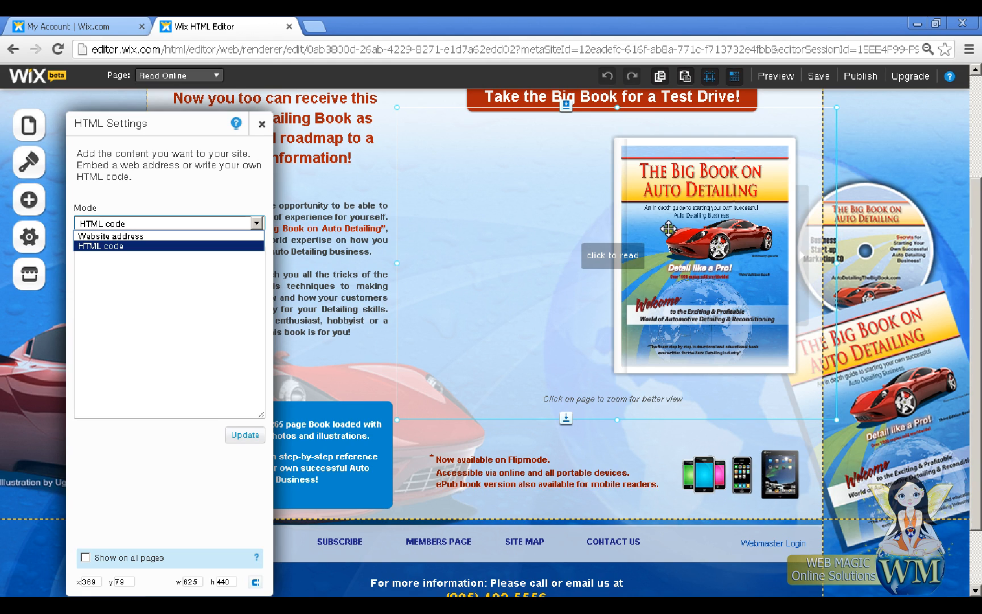
left_click(118, 245)
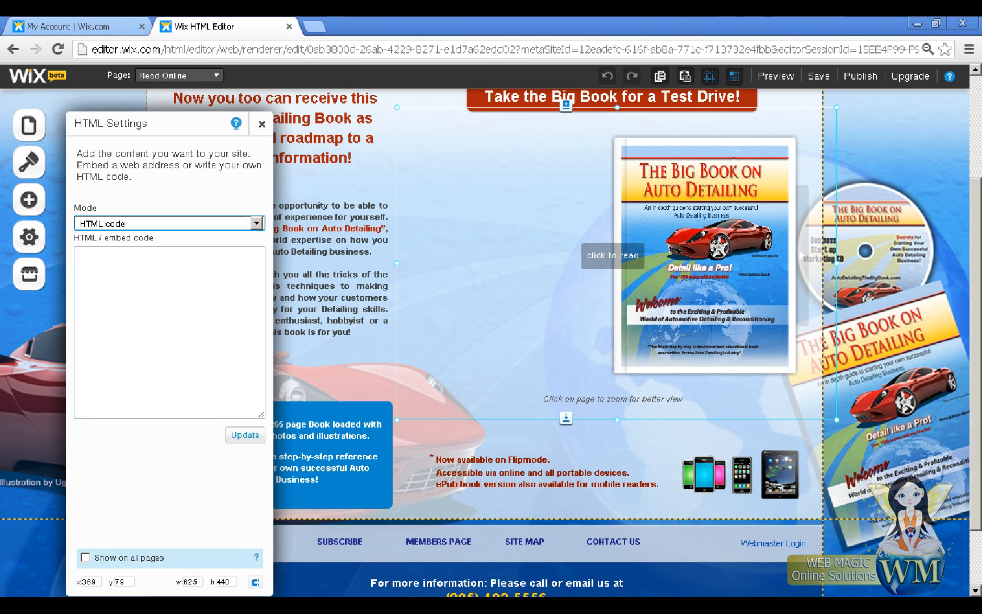
left_click(194, 583)
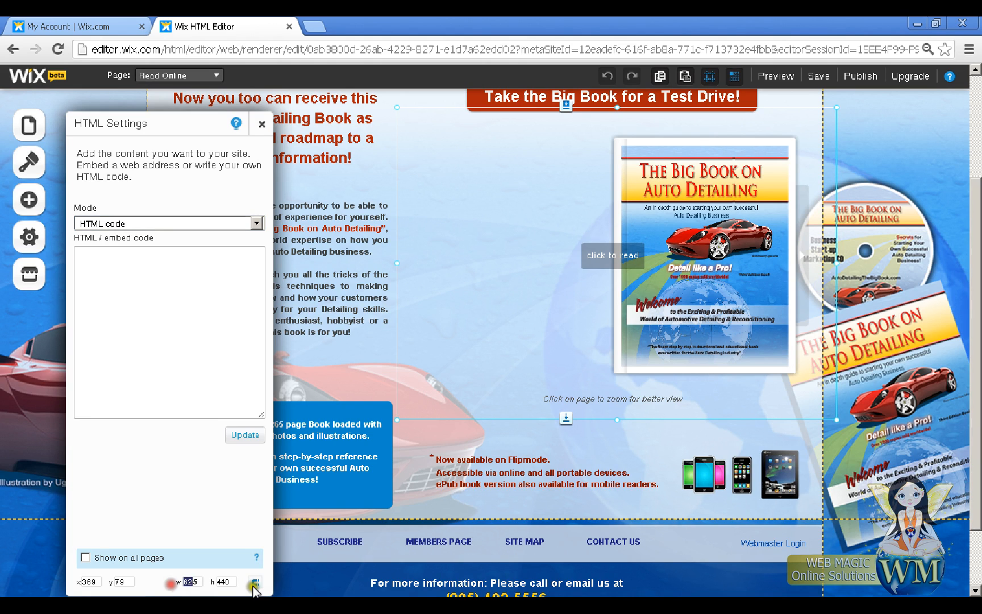
Step: Return to FlipSnack's Customize page and check the flipbook's custom width and height against the preview
left_click(221, 603)
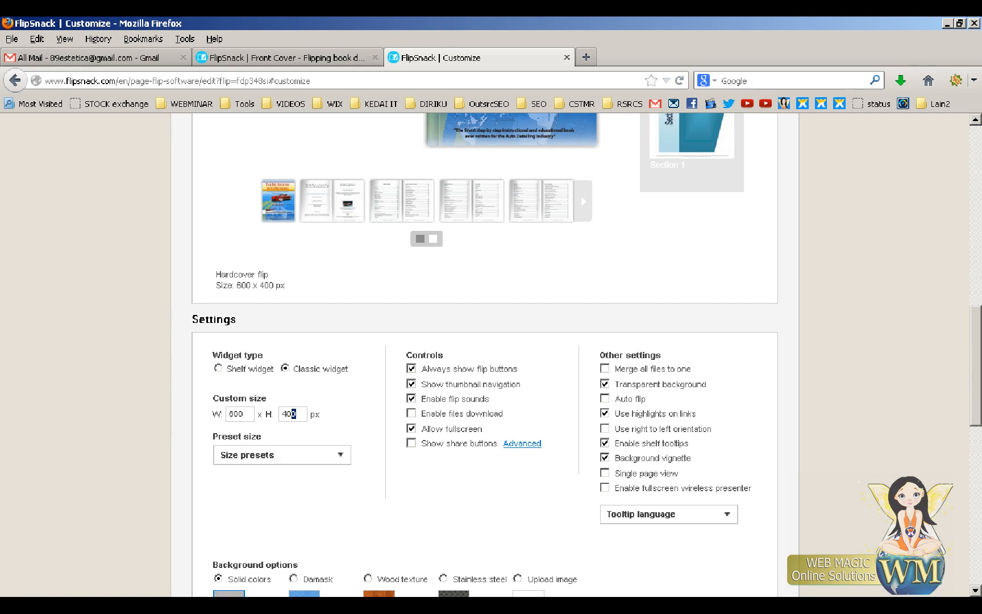
left_click_drag(252, 414, 220, 420)
left_click(250, 414)
left_click_drag(298, 414, 275, 413)
scroll(472, 512, "up", 5)
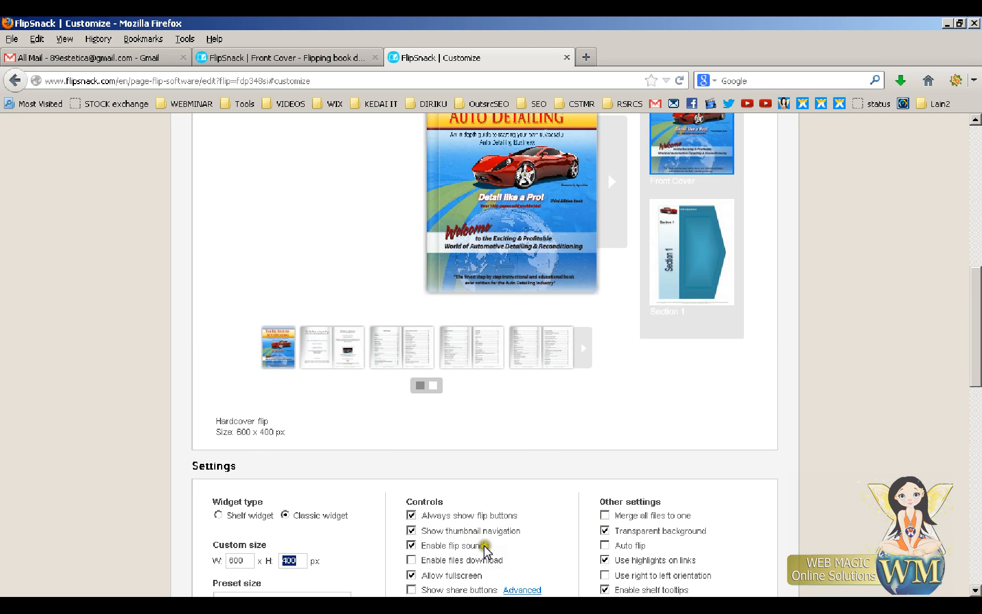
Step: Try enabling files download for the flipbook, check the download control in the preview, and disable it again
scroll(486, 549, "down", 2)
left_click(411, 487)
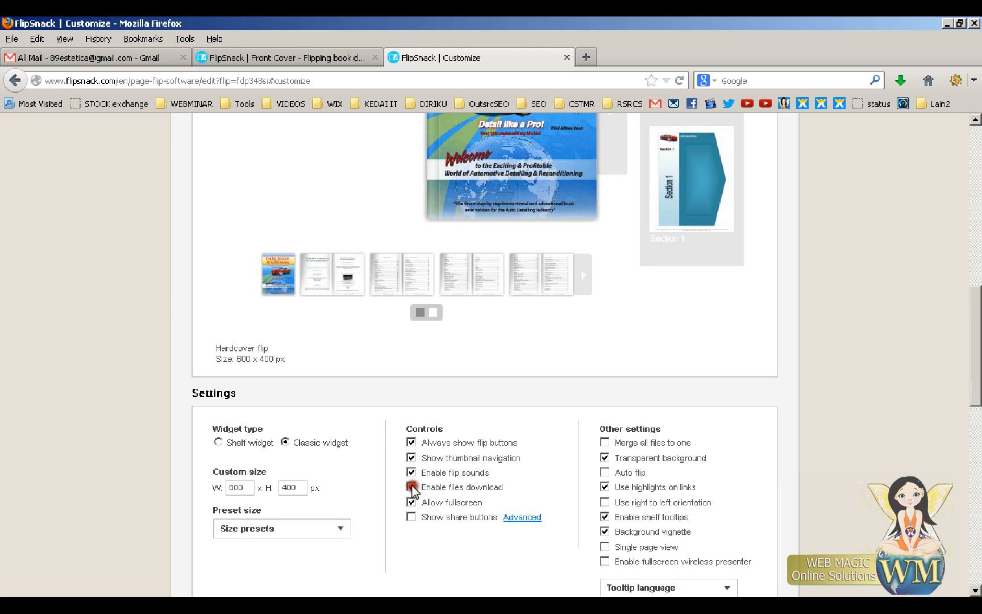
scroll(489, 427, "up", 10)
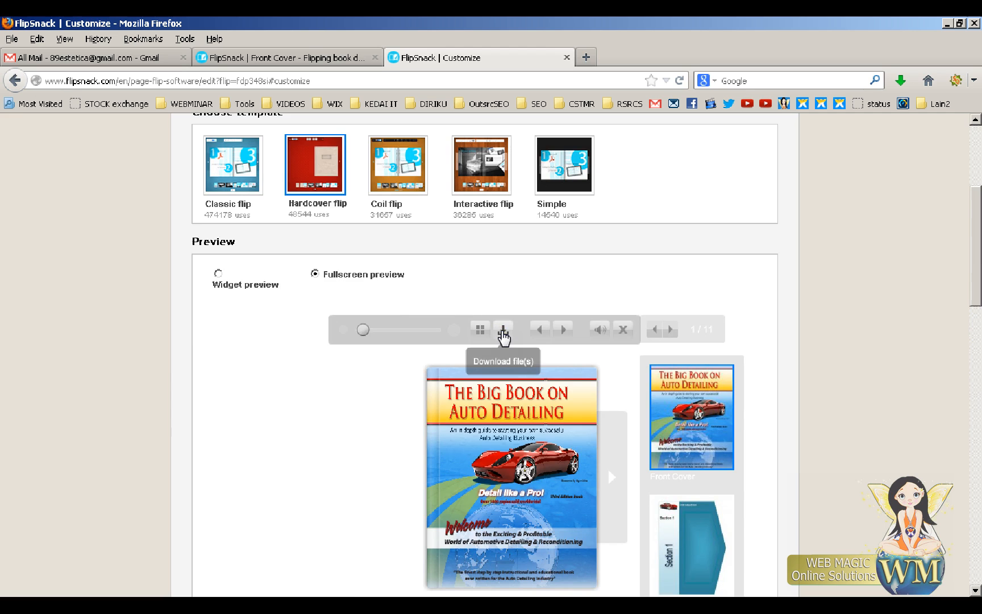
scroll(495, 412, "down", 12)
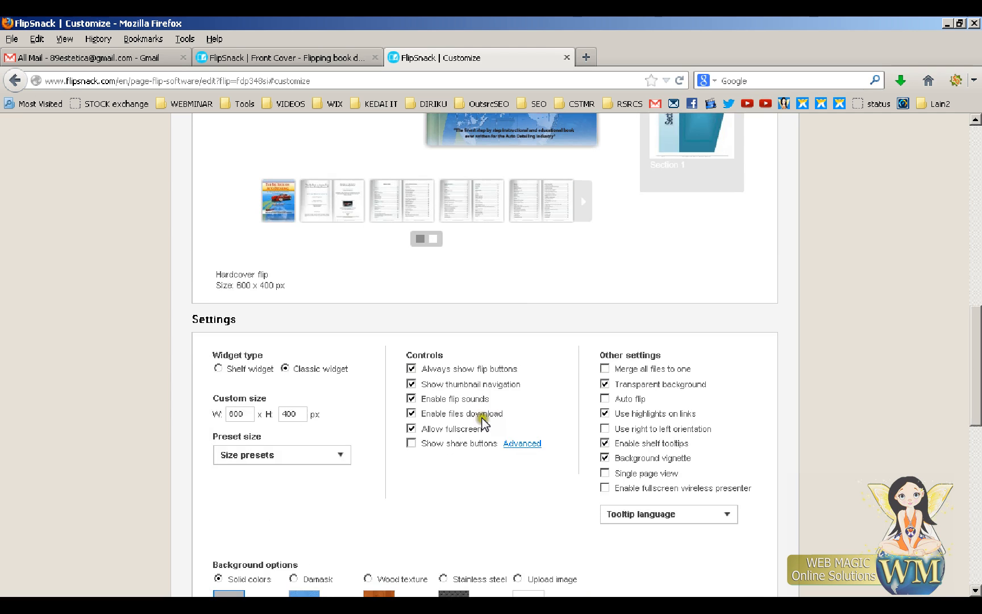
left_click(412, 428)
left_click(411, 413)
Step: Try showing the share buttons with their advanced link and social network options, and turn them off again
left_click(411, 442)
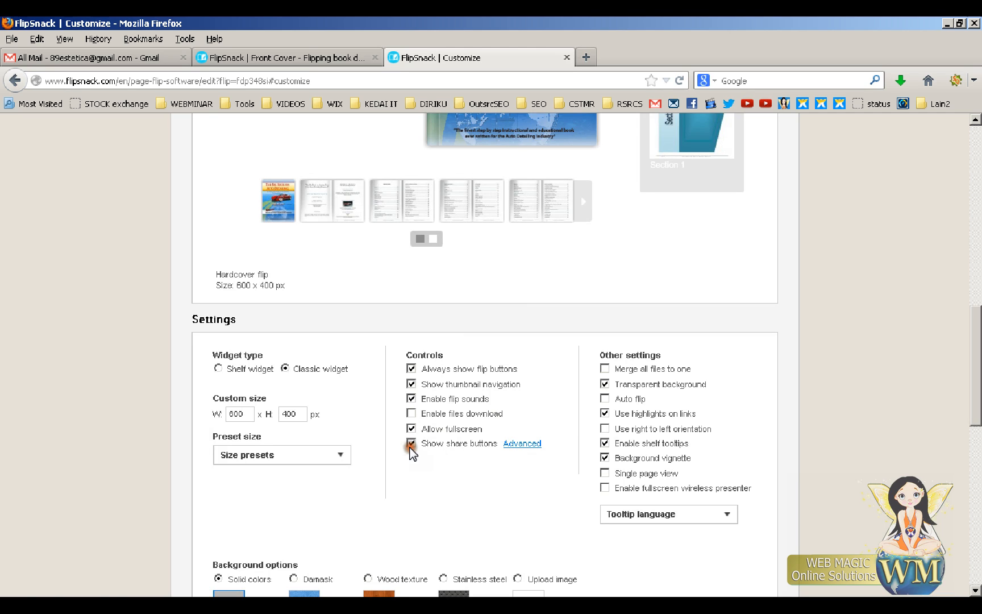
left_click(525, 445)
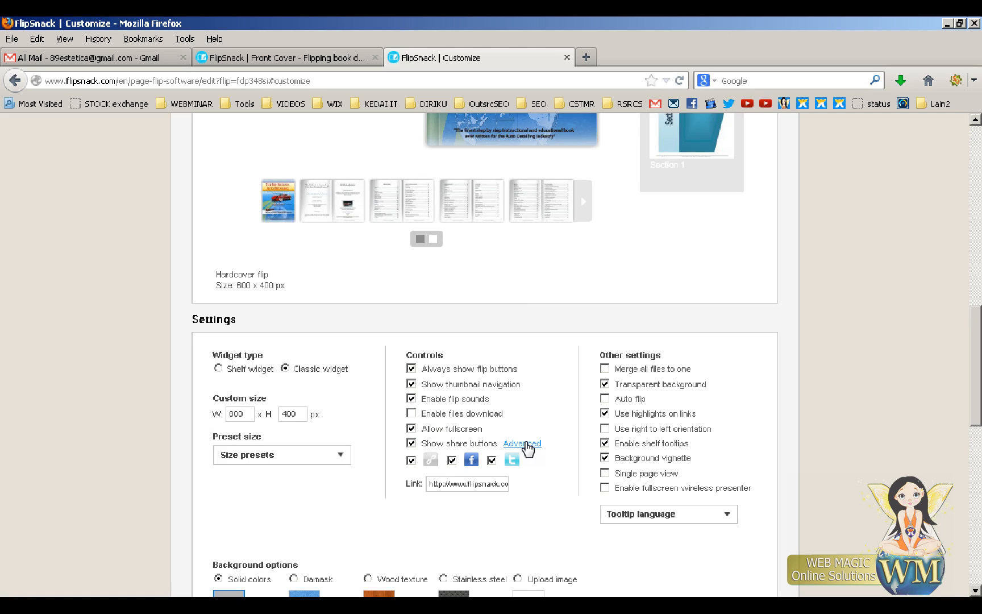
left_click(411, 443)
left_click(475, 484)
Step: Go over the other settings and choose English as the tooltip language
left_click(606, 401)
left_click(612, 428)
left_click(712, 515)
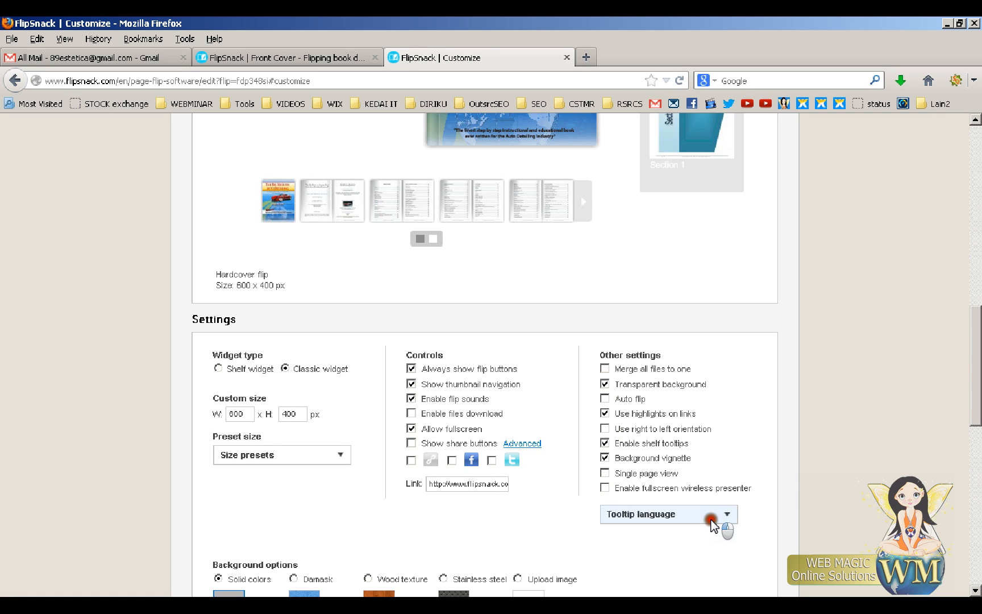
scroll(793, 527, "down", 5)
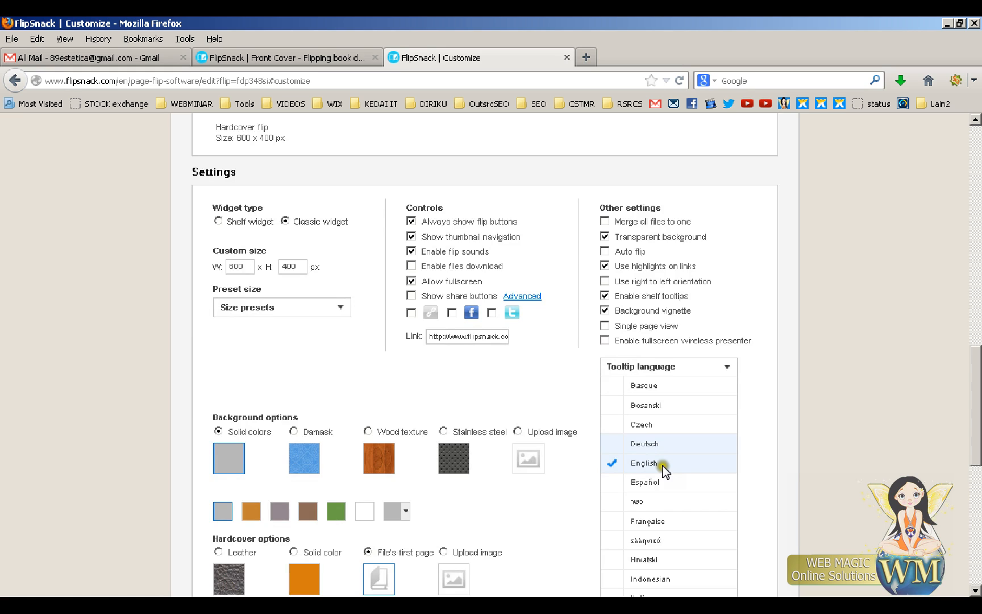
left_click(644, 462)
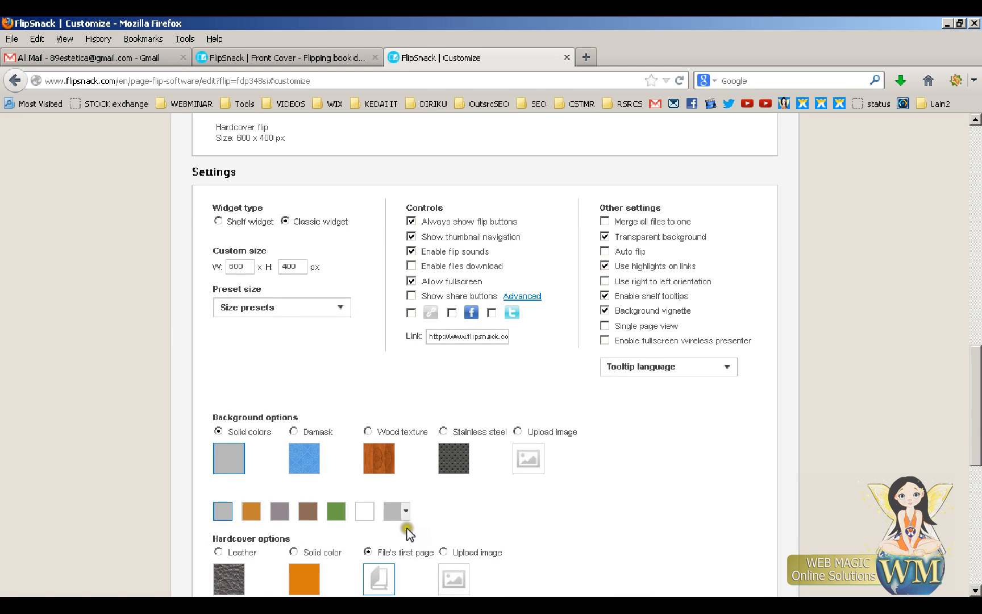
Step: Set the solid background to a custom blue with RGB 90, 154, 181 and check it against the preview
left_click(404, 513)
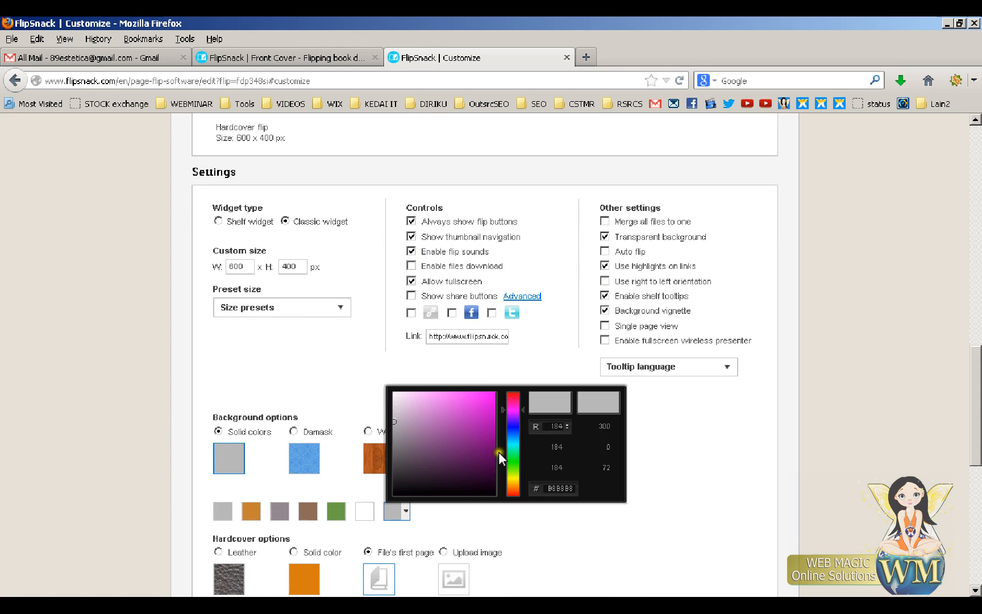
left_click(512, 429)
left_click(474, 409)
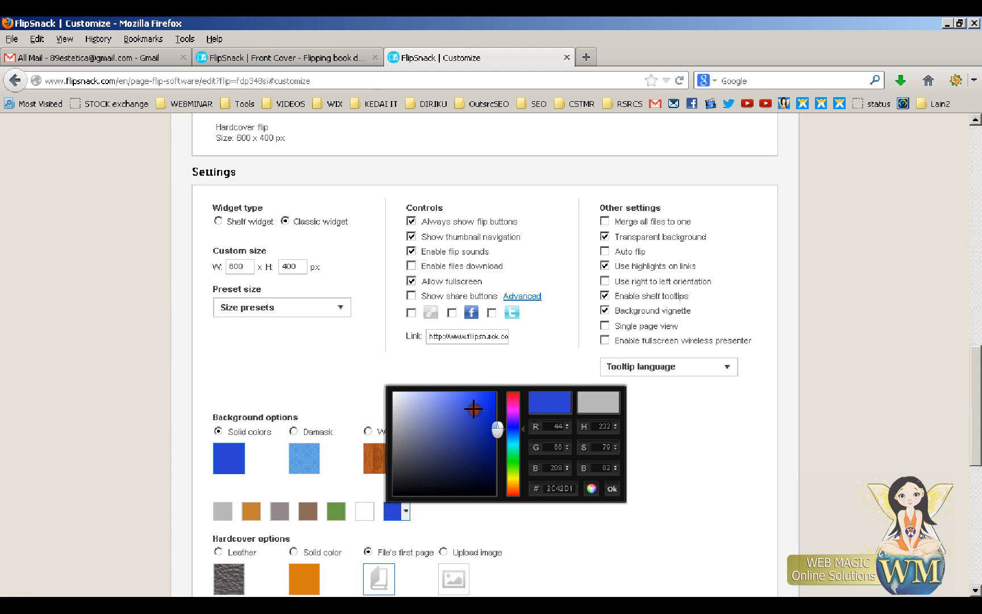
left_click(514, 439)
left_click(445, 423)
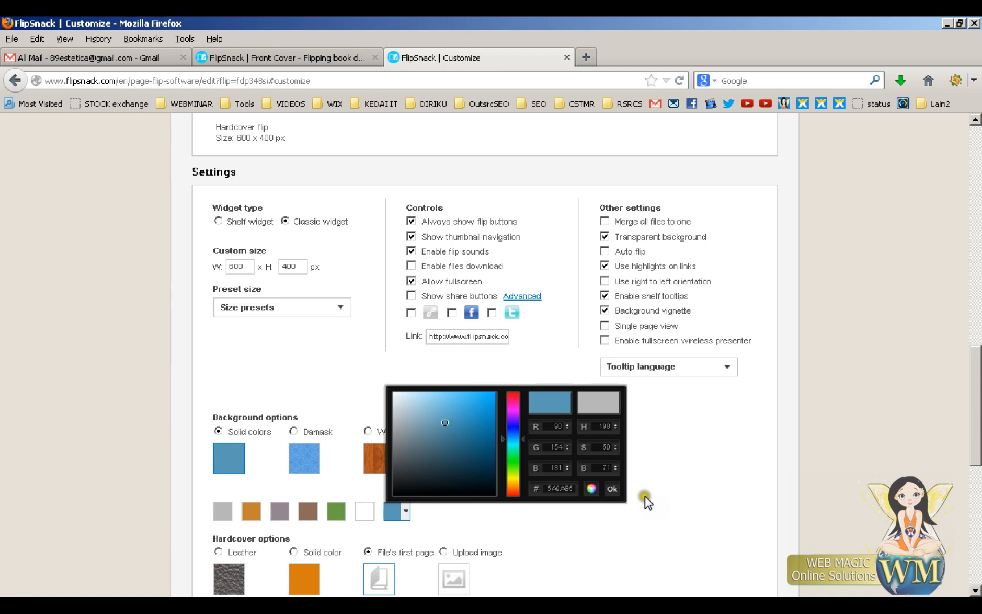
left_click(613, 489)
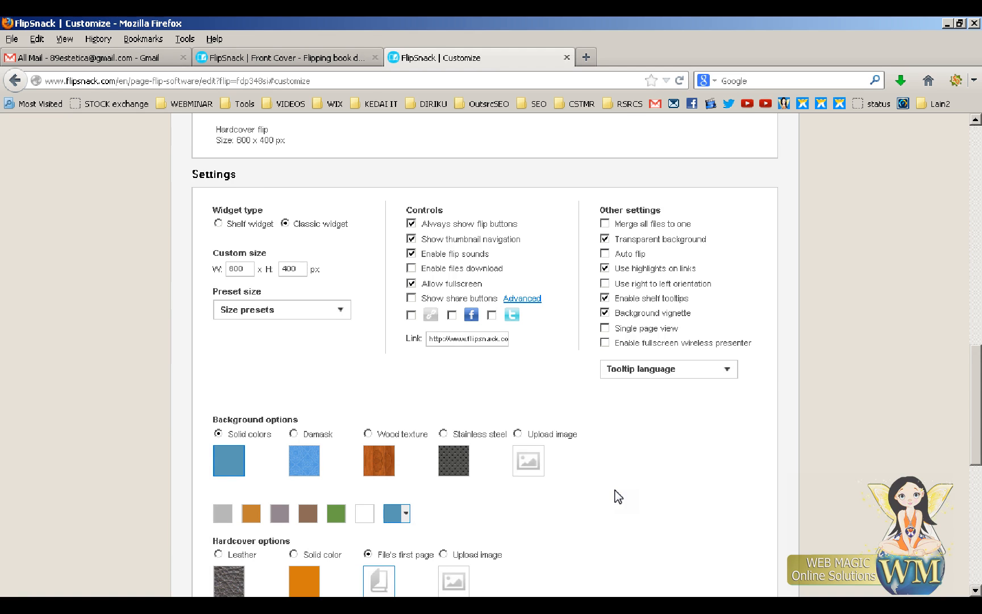
scroll(618, 497, "up", 10)
scroll(618, 497, "down", 4)
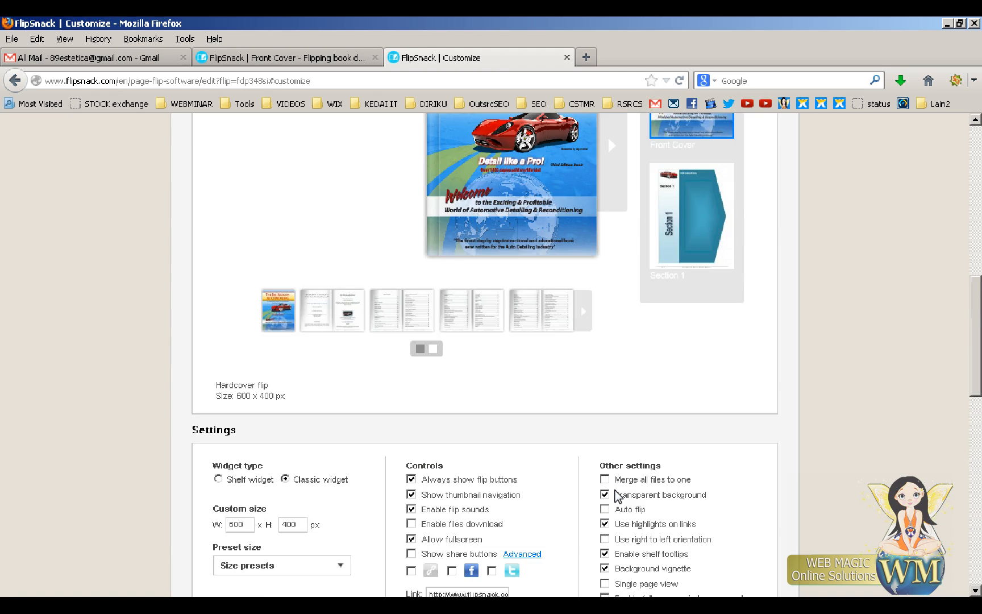
Step: Review the hardcover options, publish the flipbook, and turn off its public link on the details page
scroll(618, 497, "down", 6)
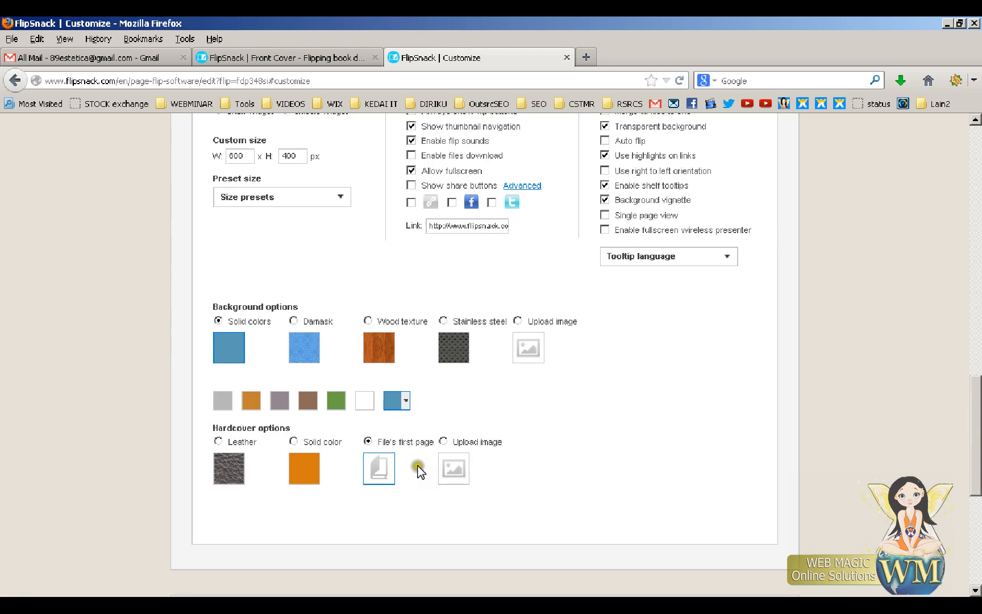
scroll(418, 470, "down", 2)
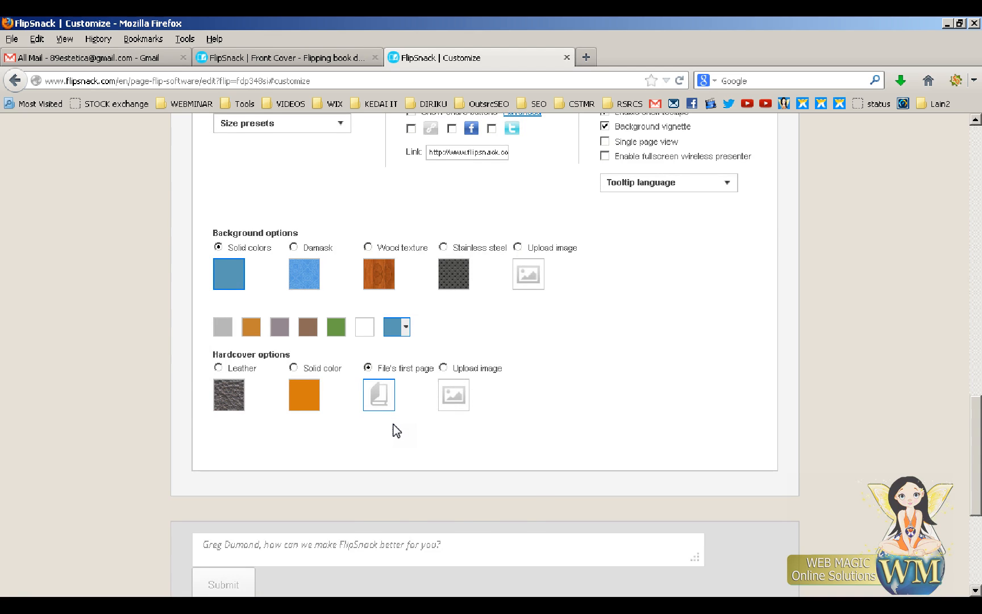
scroll(397, 431, "down", 4)
left_click(766, 522)
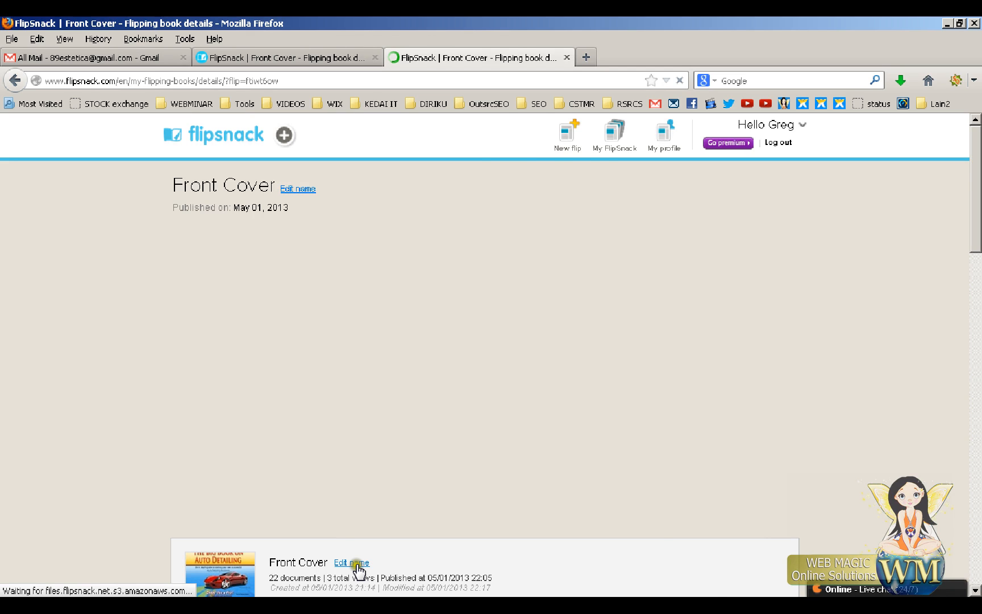
scroll(358, 569, "down", 5)
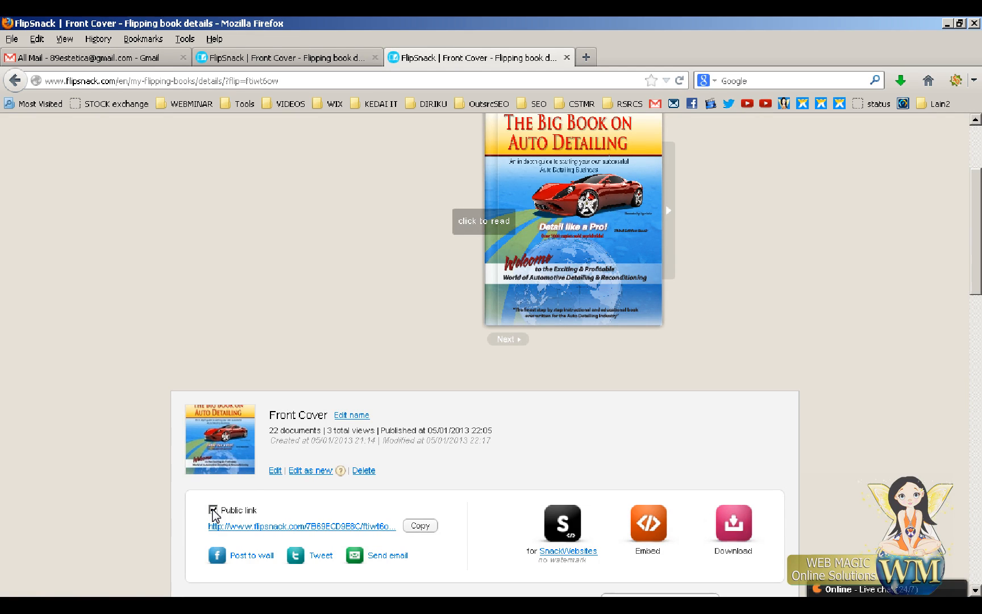
left_click(214, 509)
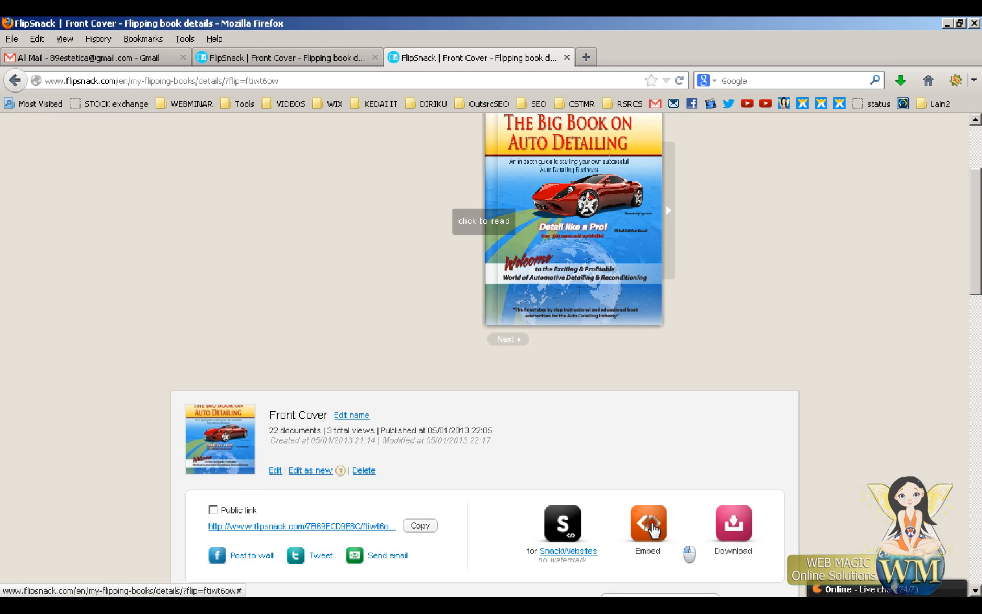
Step: Get the flipbook's free embed code with watermark and copy the standard iFrame version
left_click(651, 528)
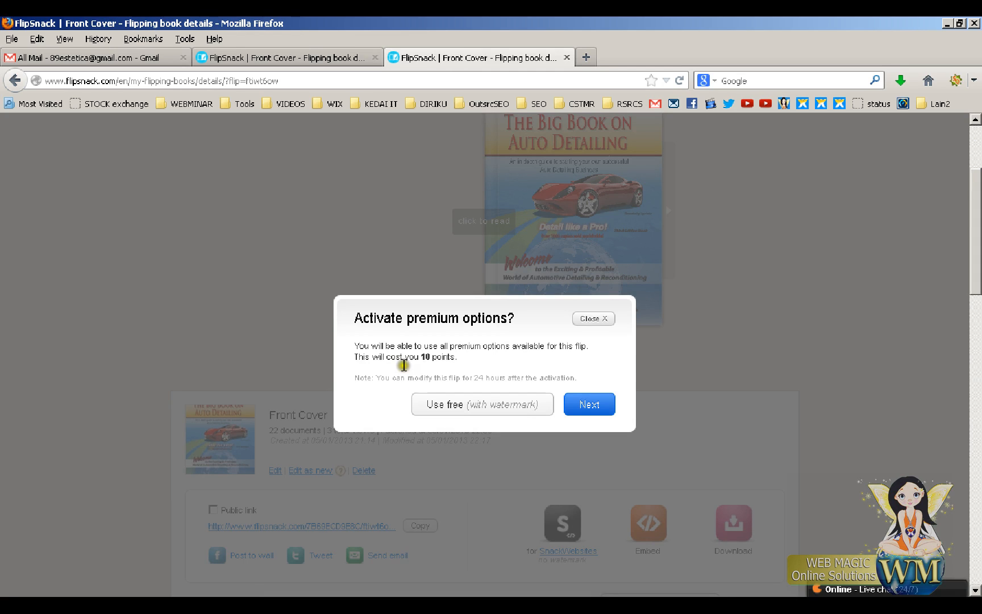
left_click(454, 405)
left_click(453, 405)
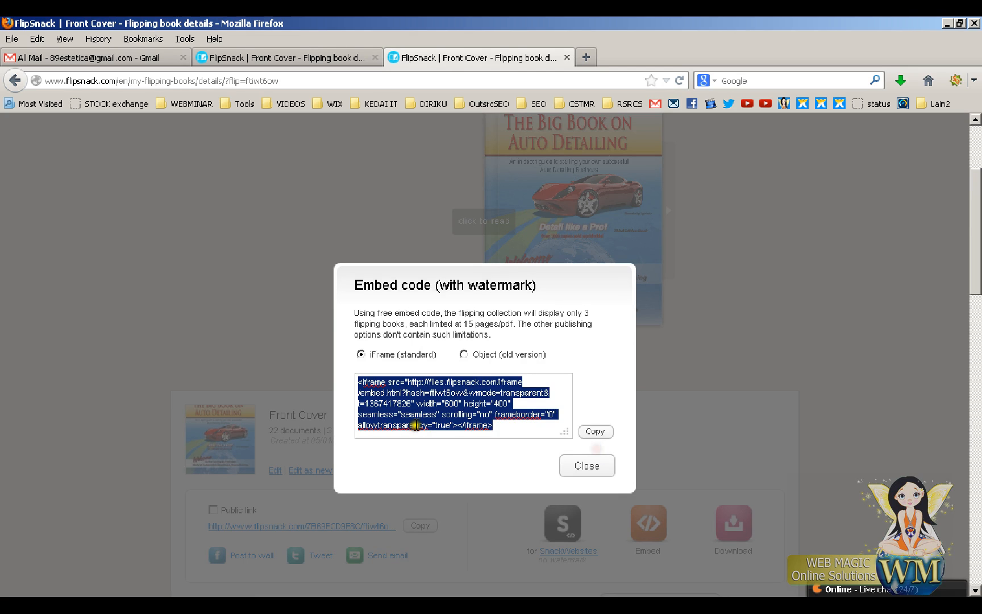
left_click(594, 433)
left_click(590, 432)
Step: Switch to the Wix editor, paste the iFrame code into the flipbook element's HTML settings, and update it
key("alt+Tab")
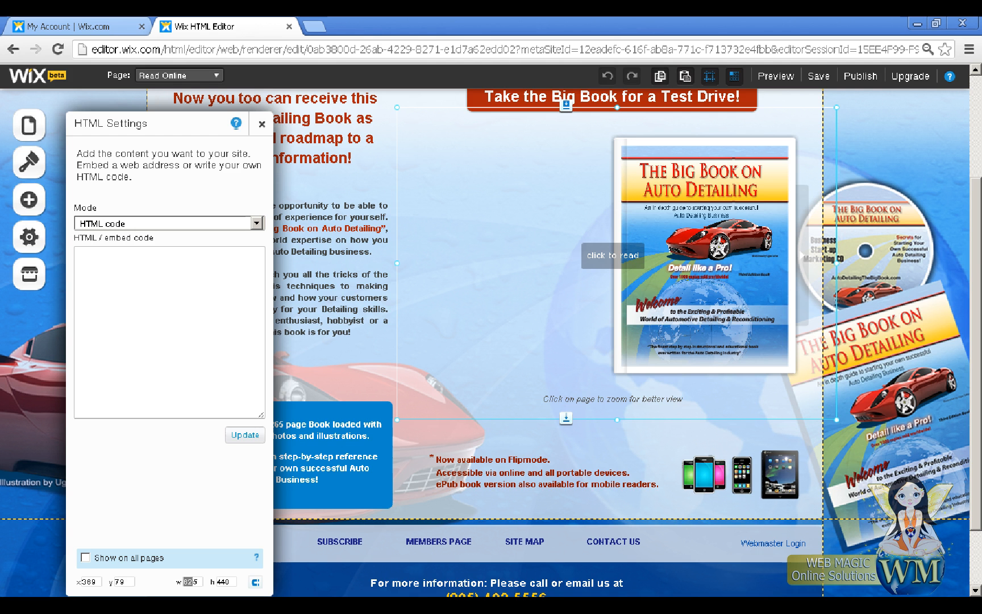
right_click(153, 278)
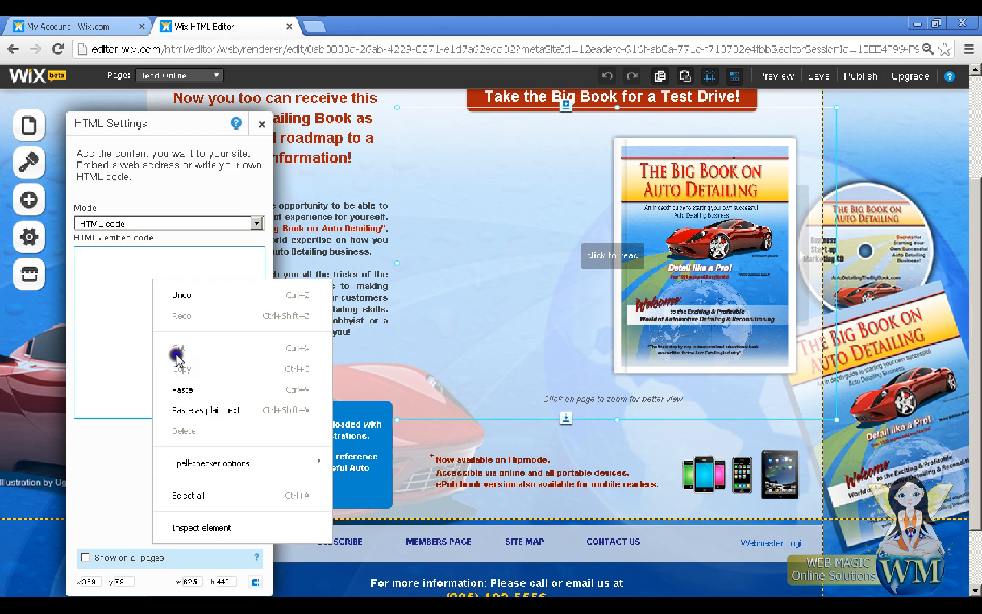
left_click(187, 390)
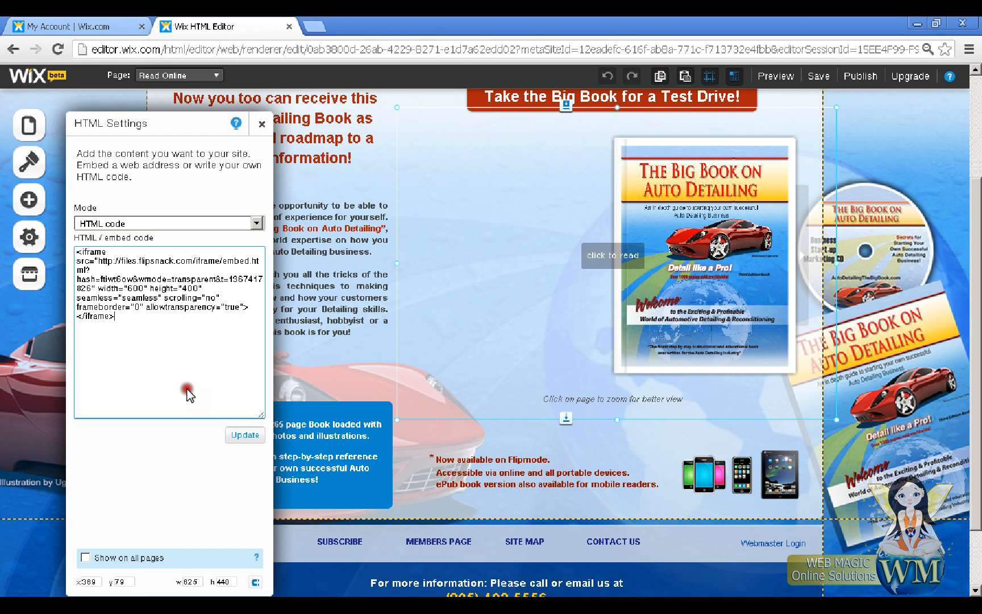
left_click(244, 435)
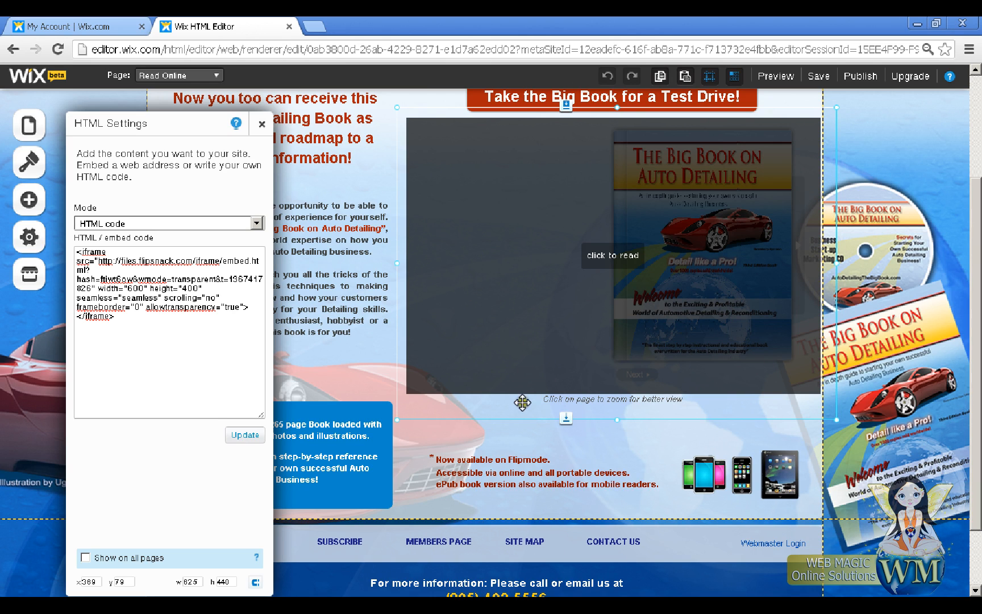
left_click(241, 437)
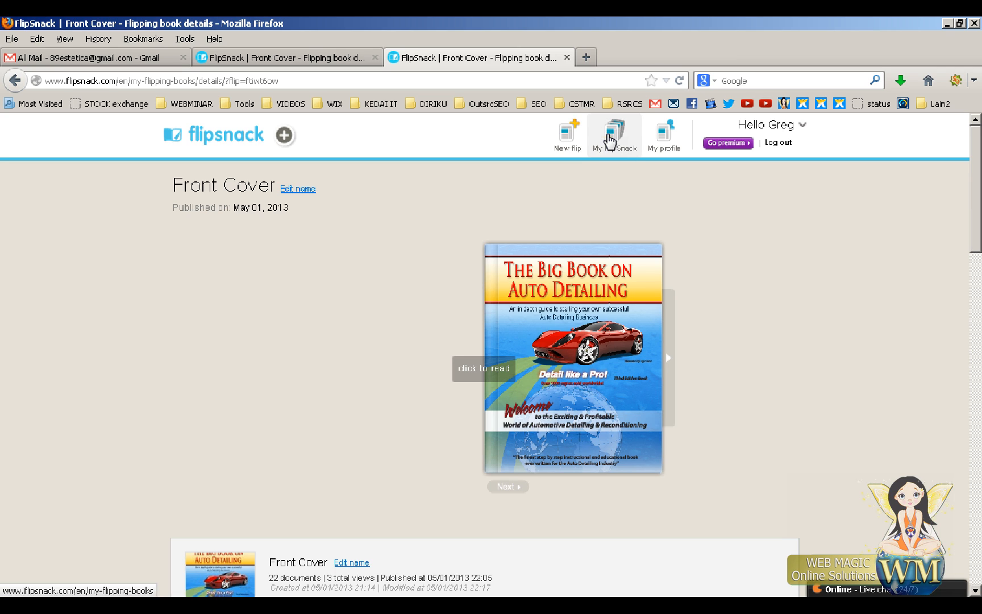
Step: Open the list of FlipSnack flipping books and delete "The BIG BOOK Auto Detailing..." flipbook
left_click(617, 149)
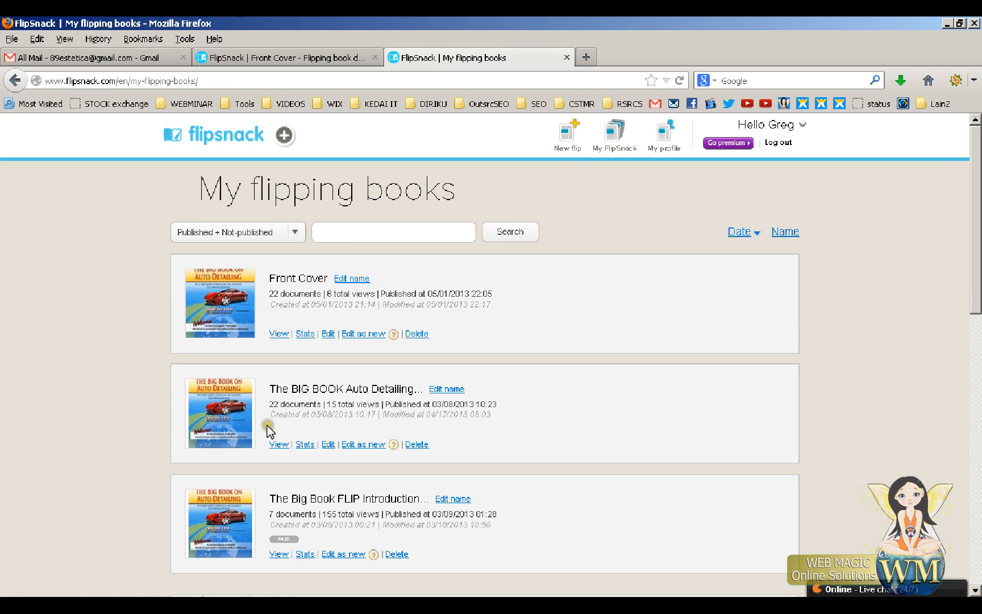
left_click(419, 444)
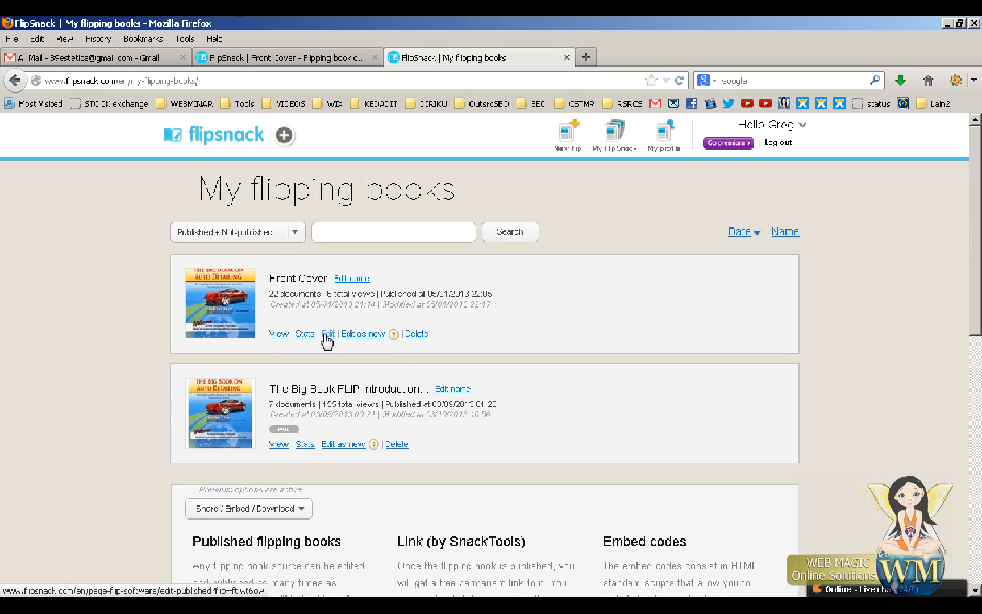
Step: Open the Front Cover flipbook's details and examine its sharing, embedding and premium points options
left_click(272, 335)
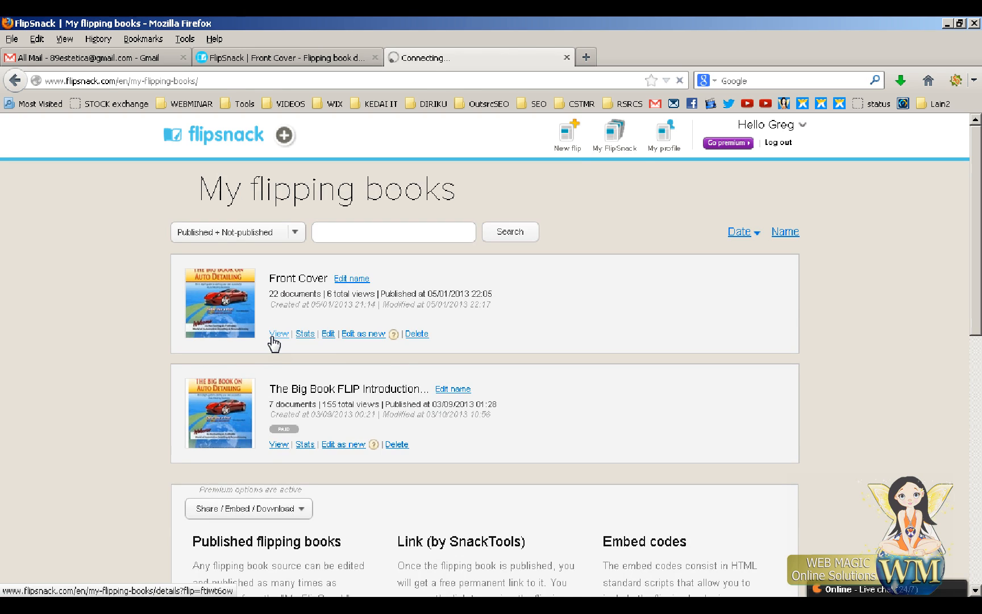
left_click(272, 336)
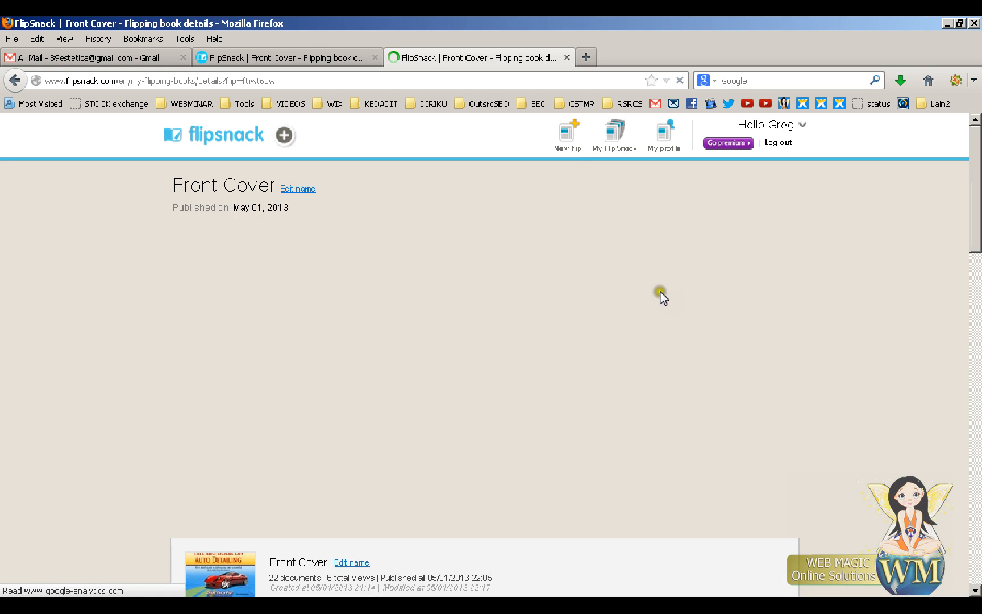
scroll(979, 267, "down", 3)
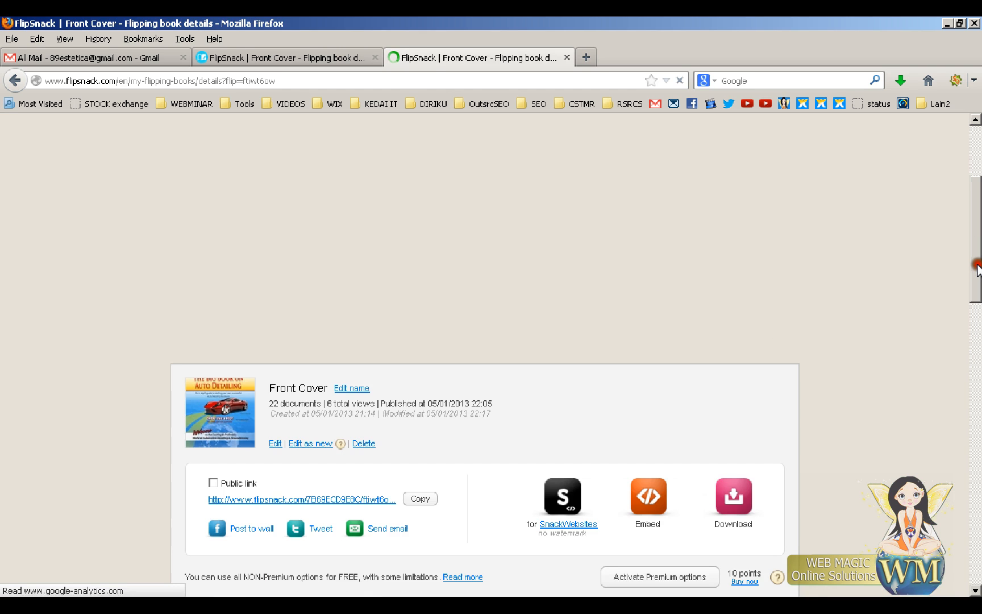
left_click_drag(978, 267, 686, 229)
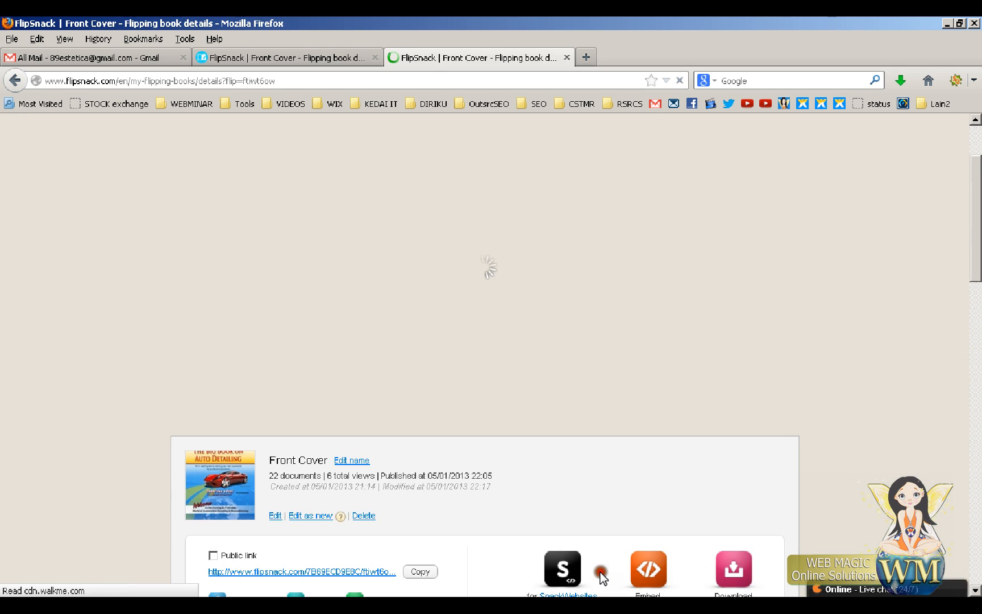
scroll(546, 575, "down", 5)
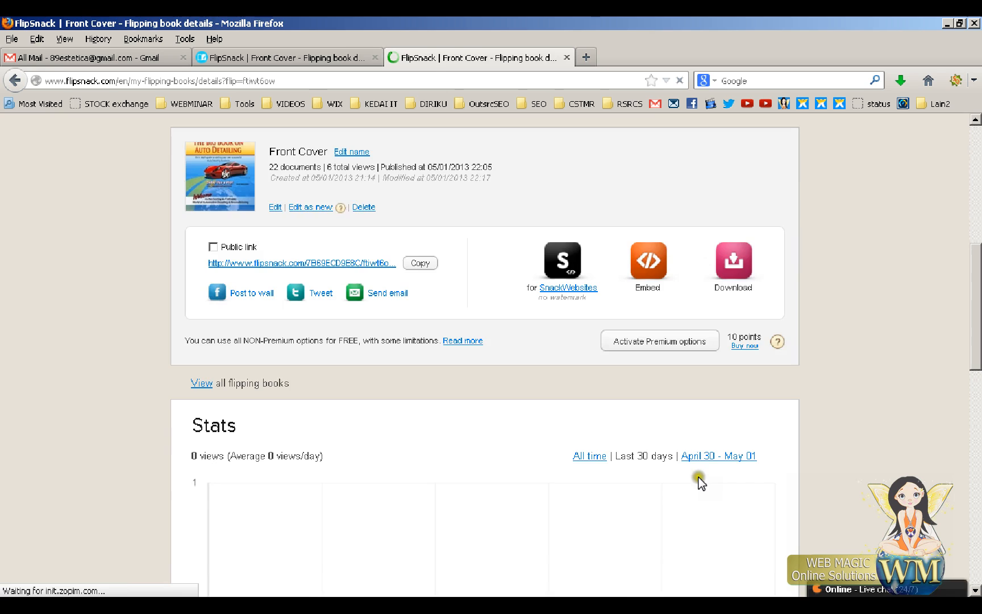
left_click(745, 346)
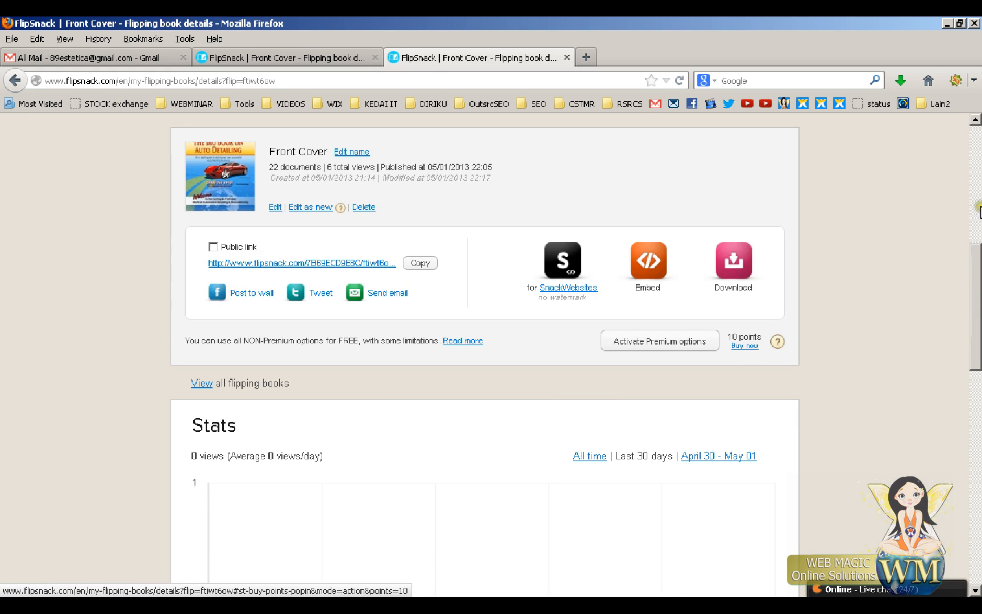
left_click_drag(981, 292, 980, 207)
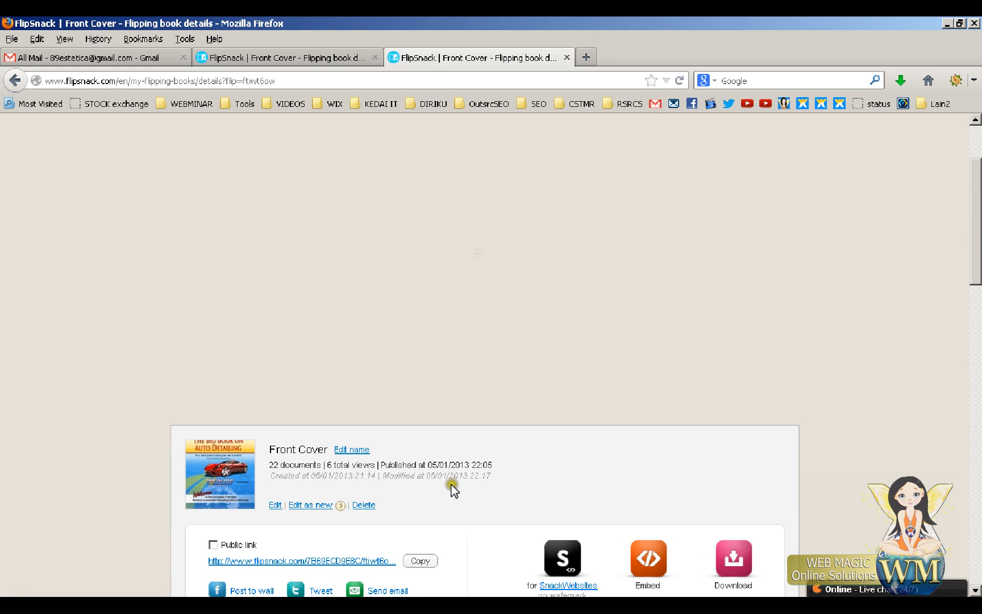